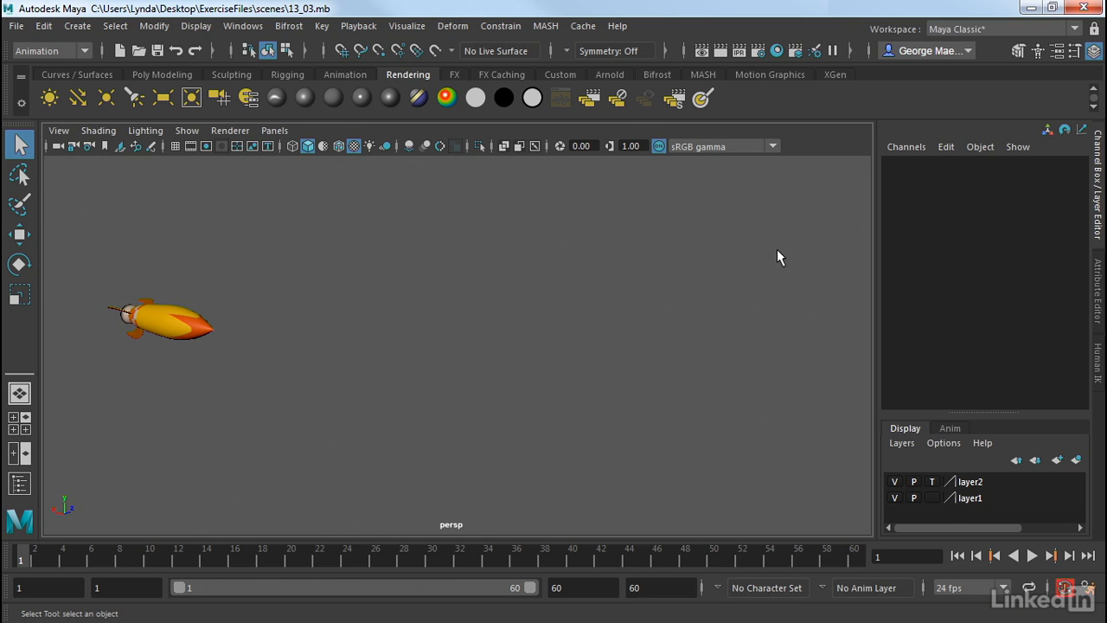
Select the rocket body and open the Graph Editor to display its animation curves
click(158, 322)
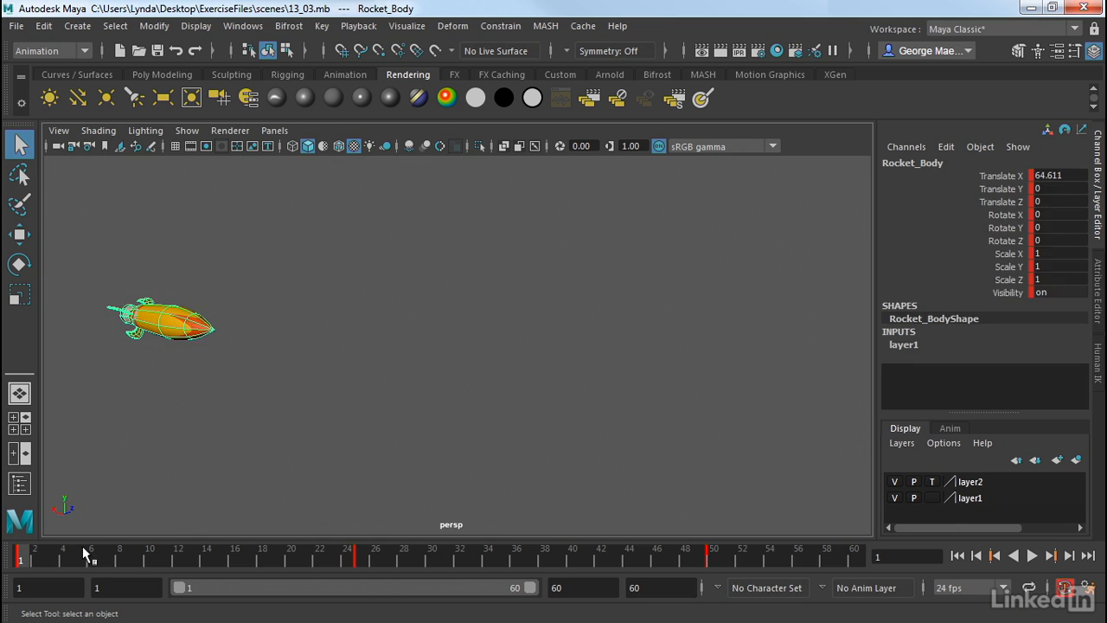
drag(25, 559, 4, 575)
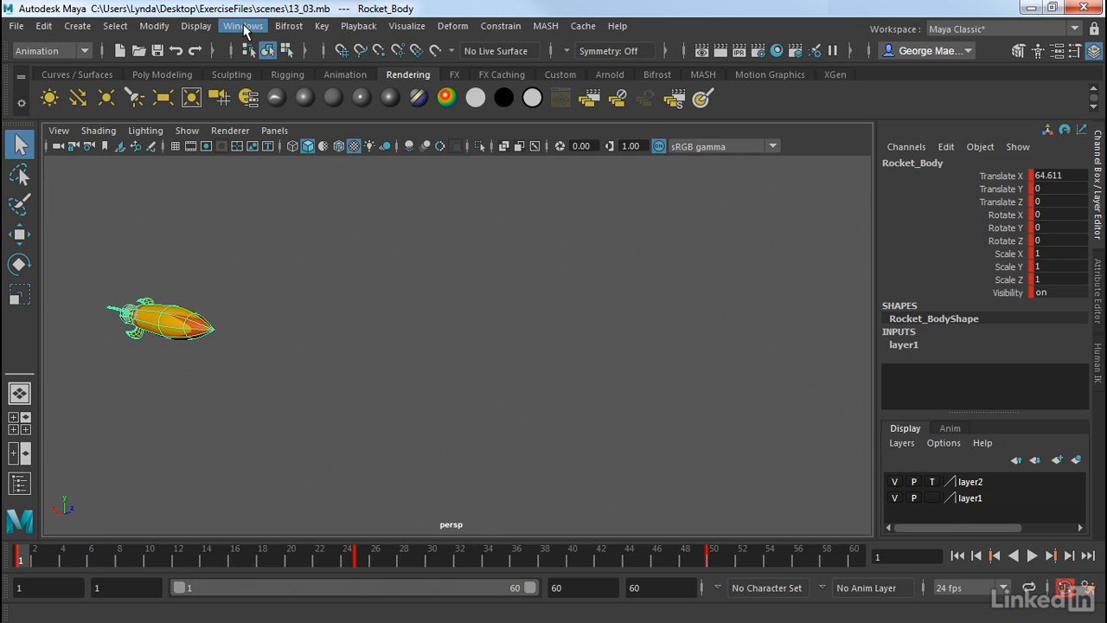
click(245, 27)
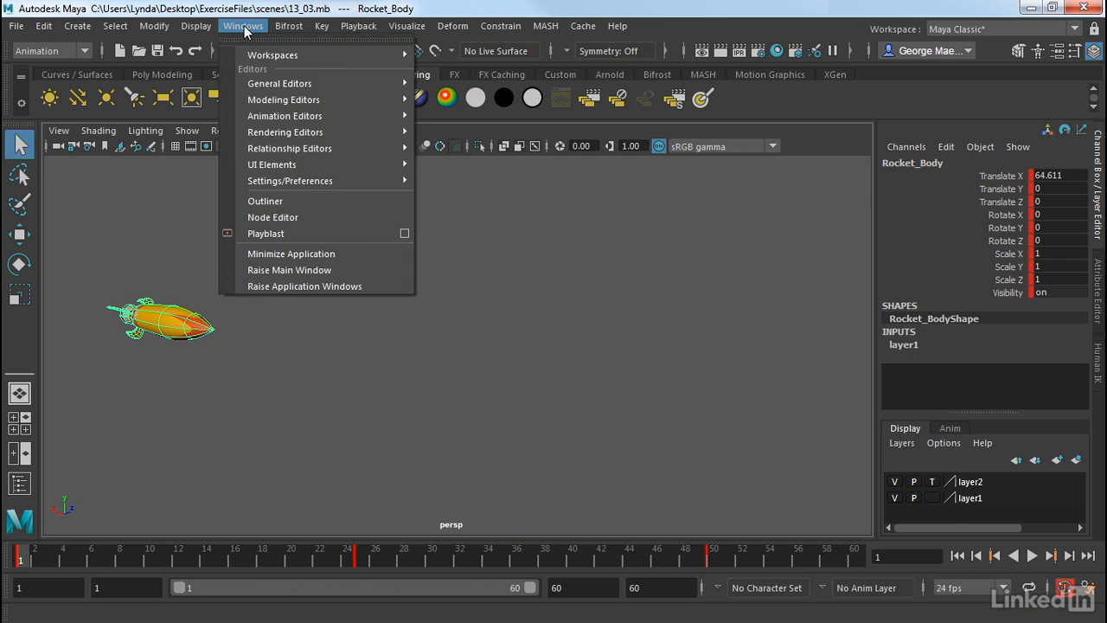
mouse_move(261, 118)
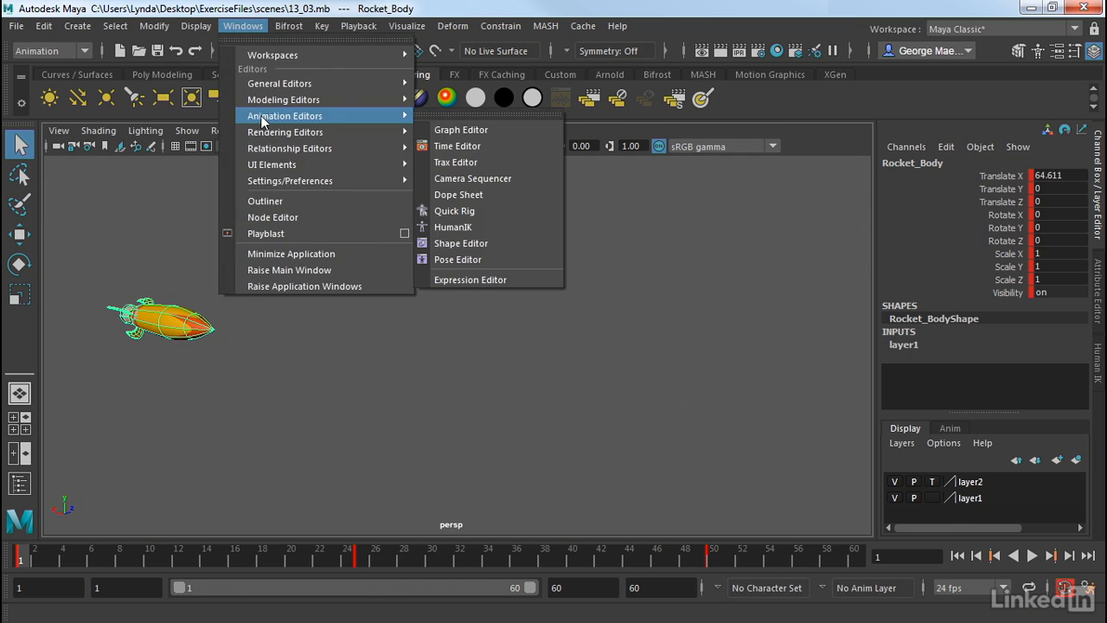
click(473, 131)
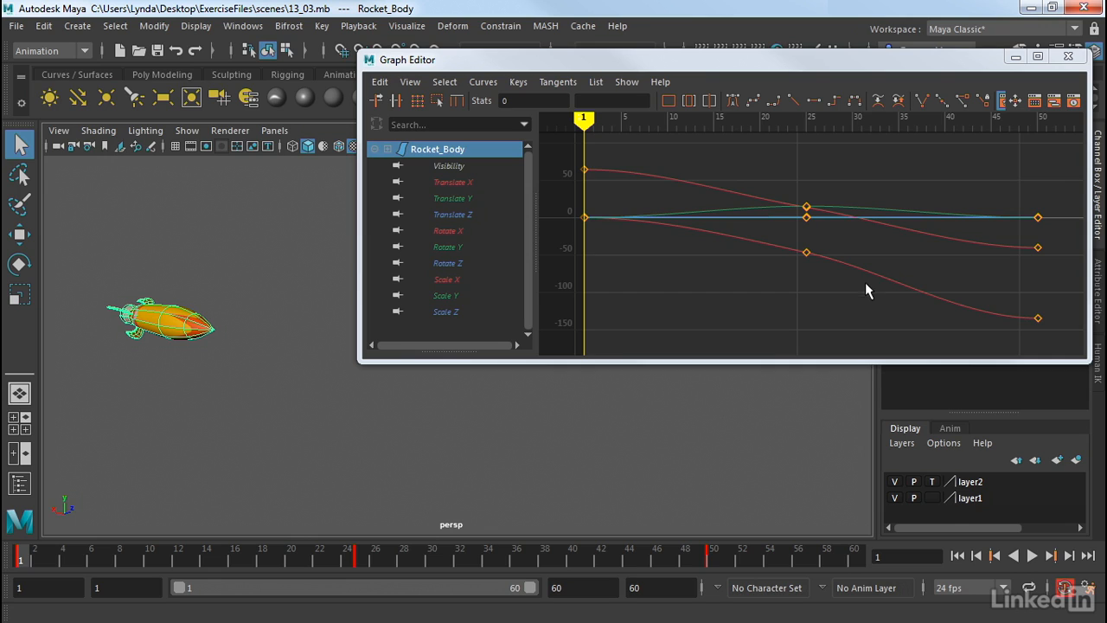
click(250, 248)
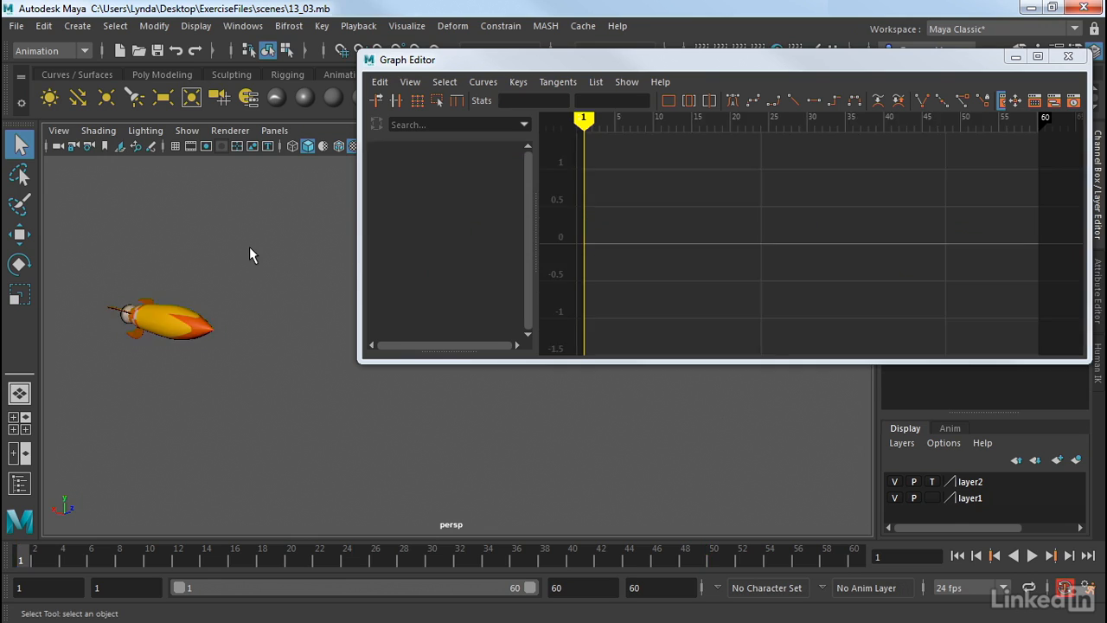
click(175, 325)
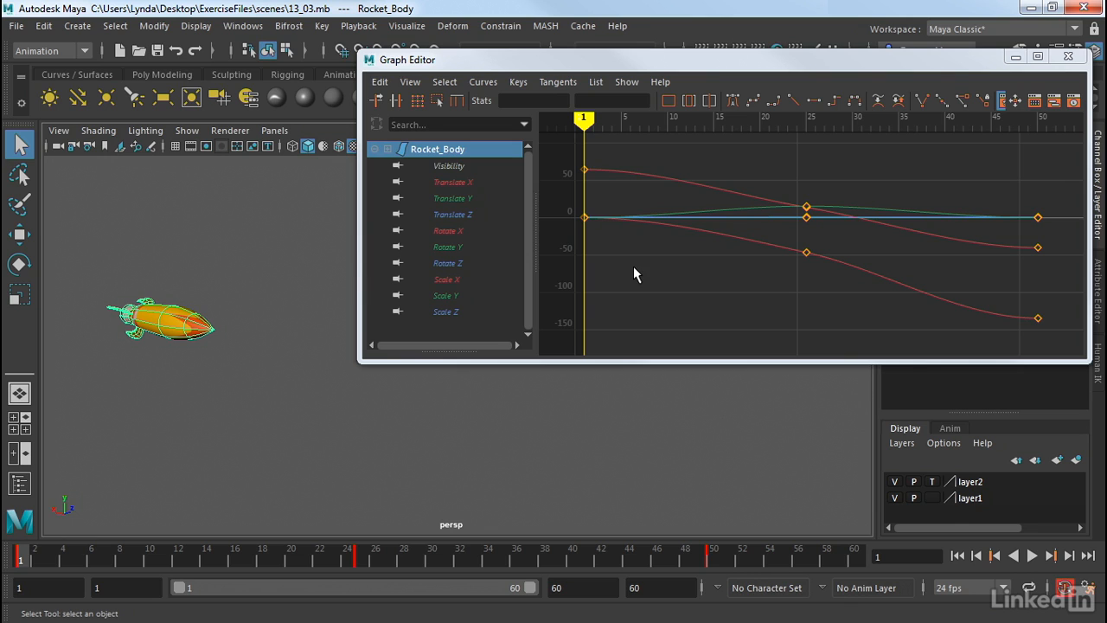
Examine the rocket's translate, rotate and scale curves one channel at a time, finishing with the Translate Y curve isolated
click(456, 183)
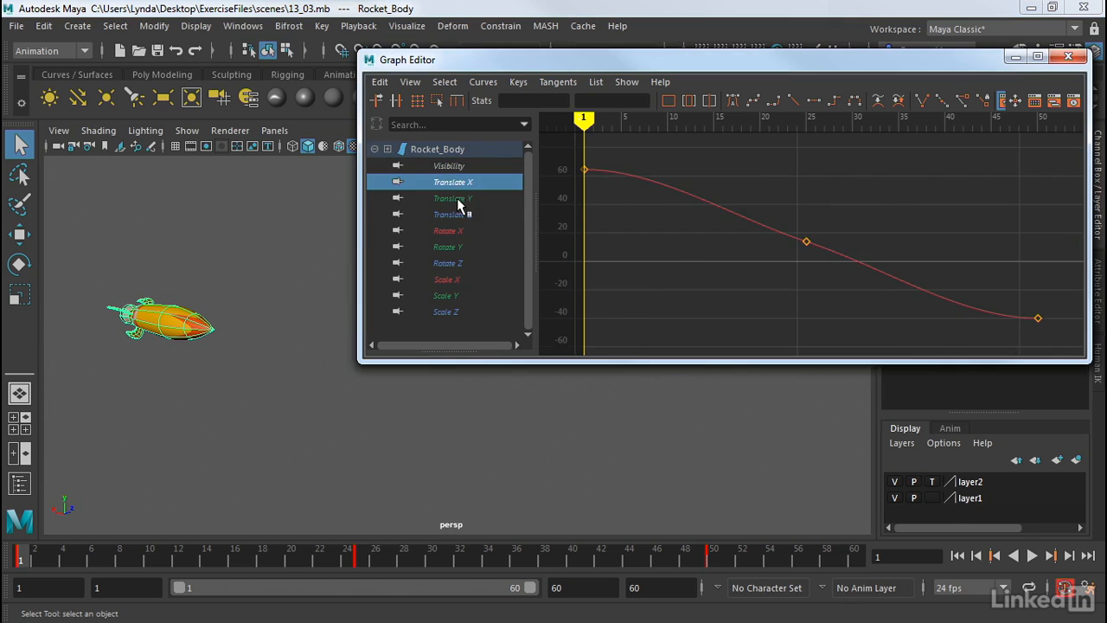
click(459, 199)
click(464, 217)
click(462, 230)
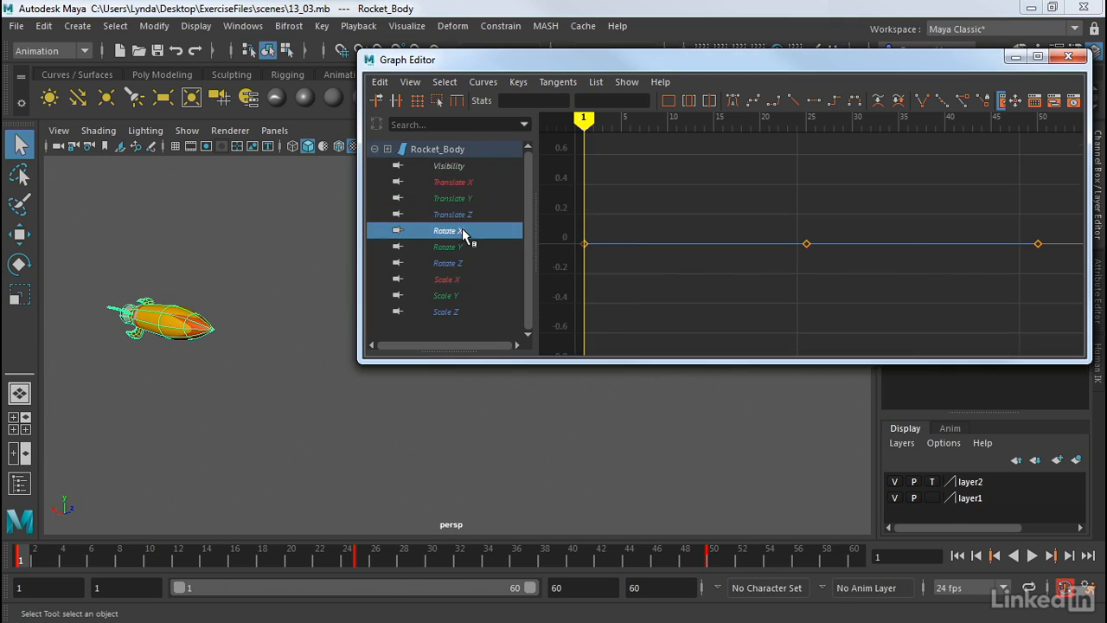
click(463, 246)
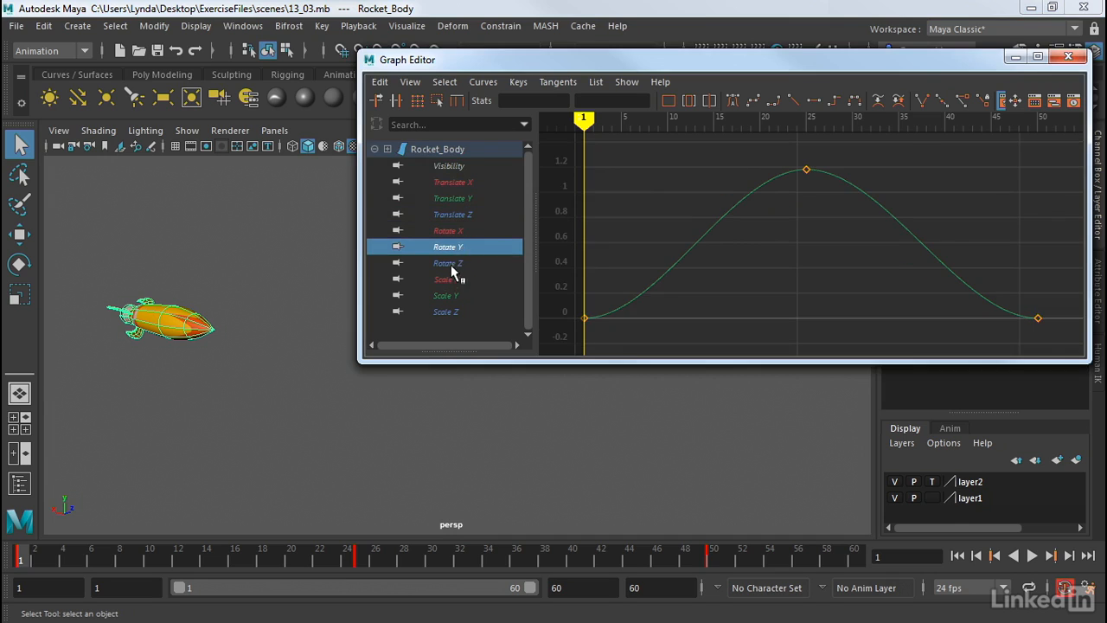
click(450, 264)
click(449, 280)
click(449, 295)
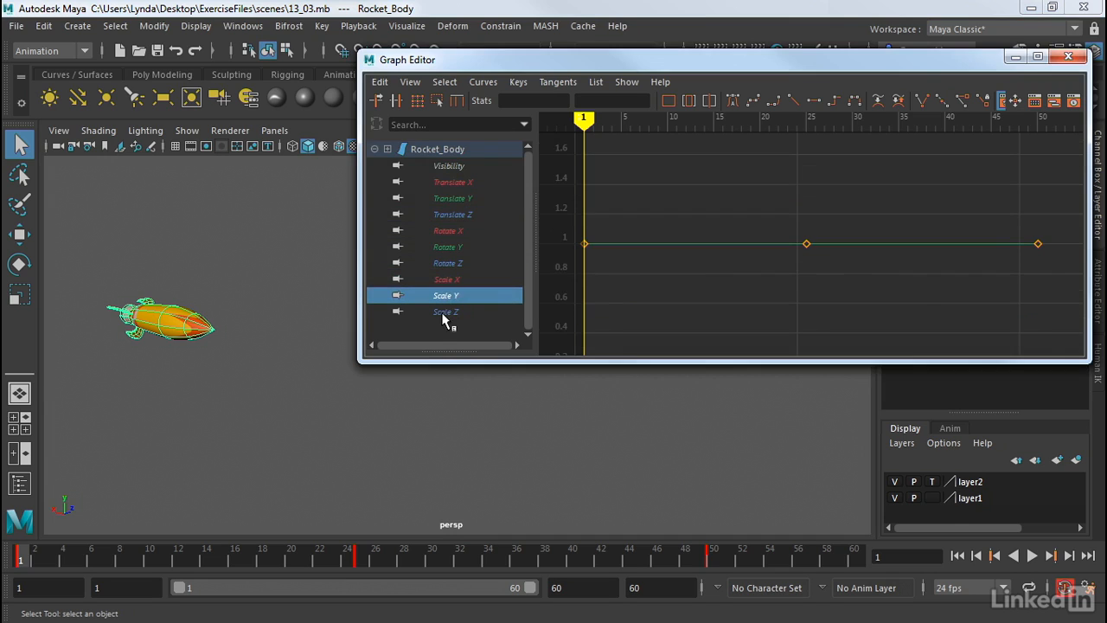
click(446, 311)
click(444, 296)
click(447, 263)
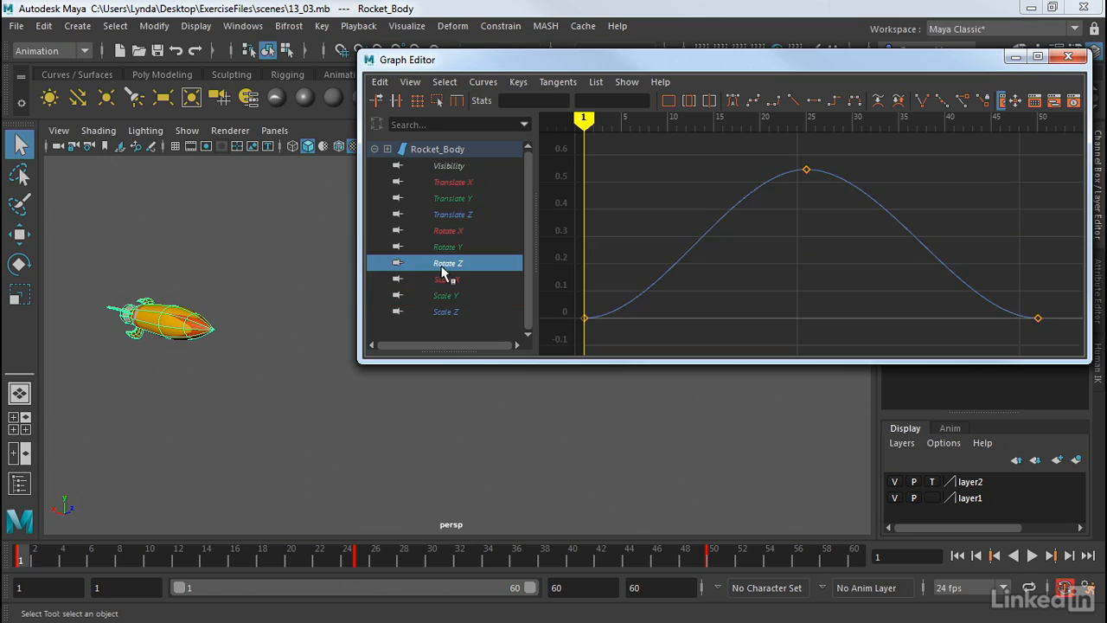
click(445, 279)
click(448, 181)
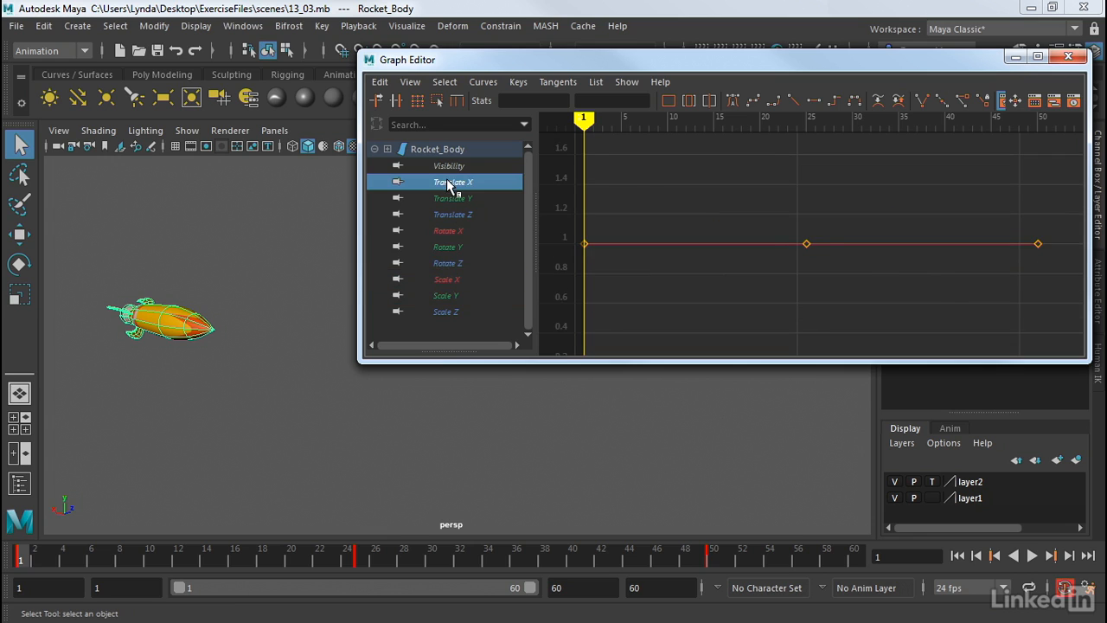
click(451, 198)
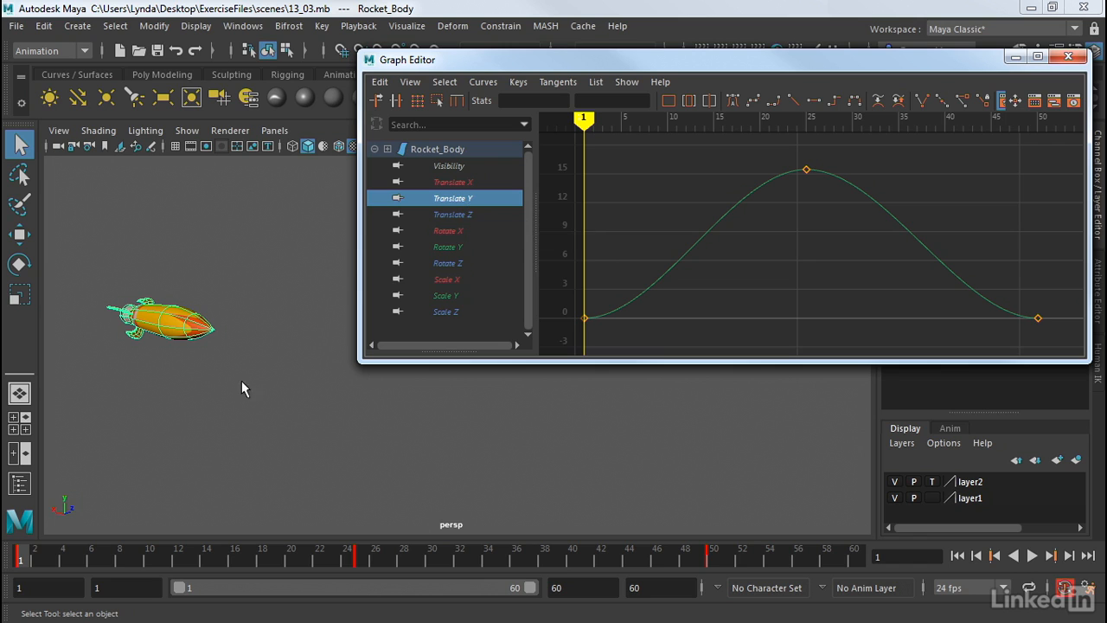
Preview the rocket's motion between frames 1 and 50, and return the current time to frame 25
alt+middle_drag(242, 383, 253, 470)
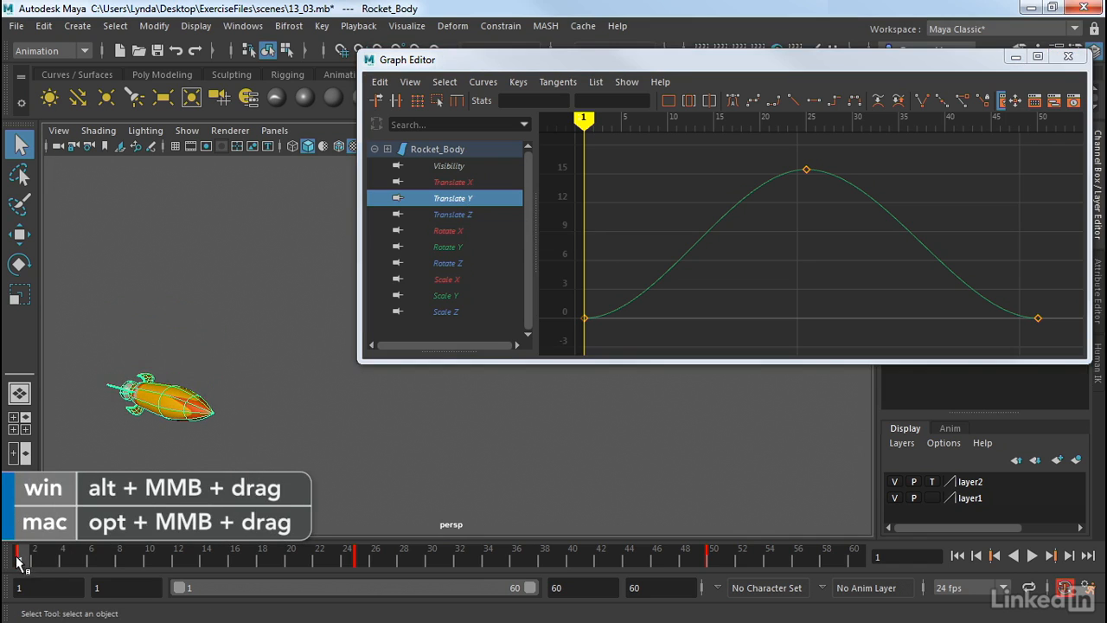
drag(19, 562, 361, 578)
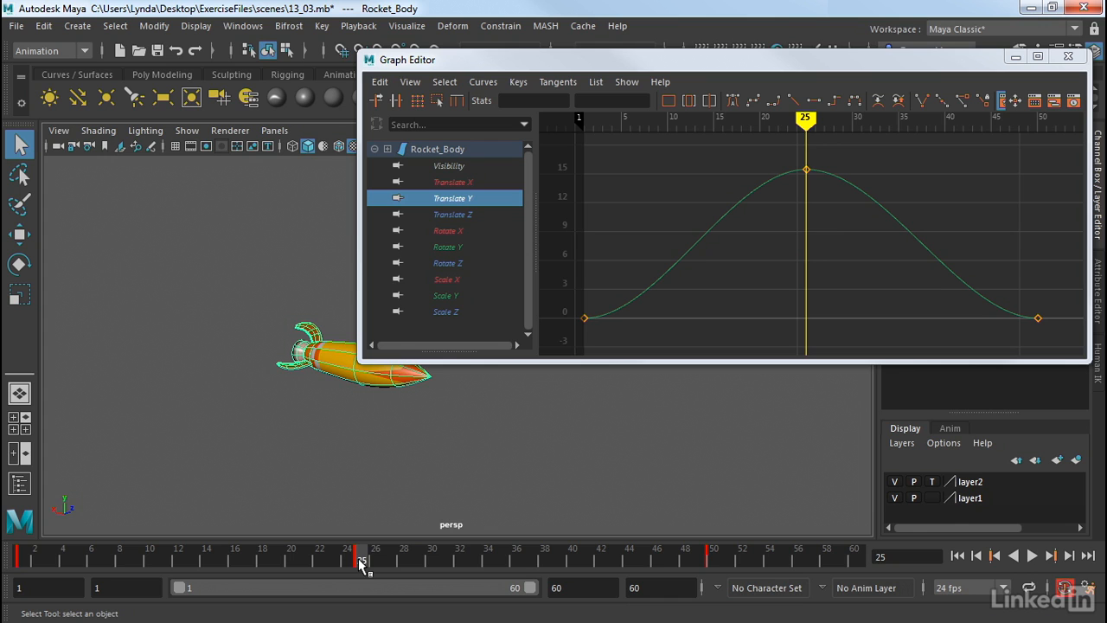
key(alt+v)
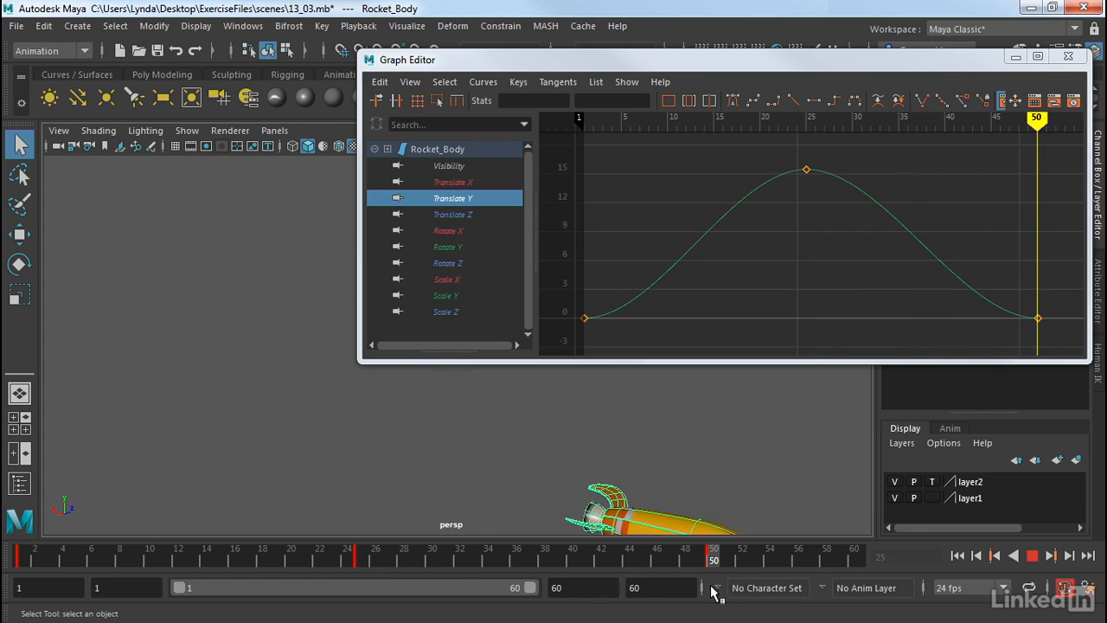
drag(711, 586, 359, 561)
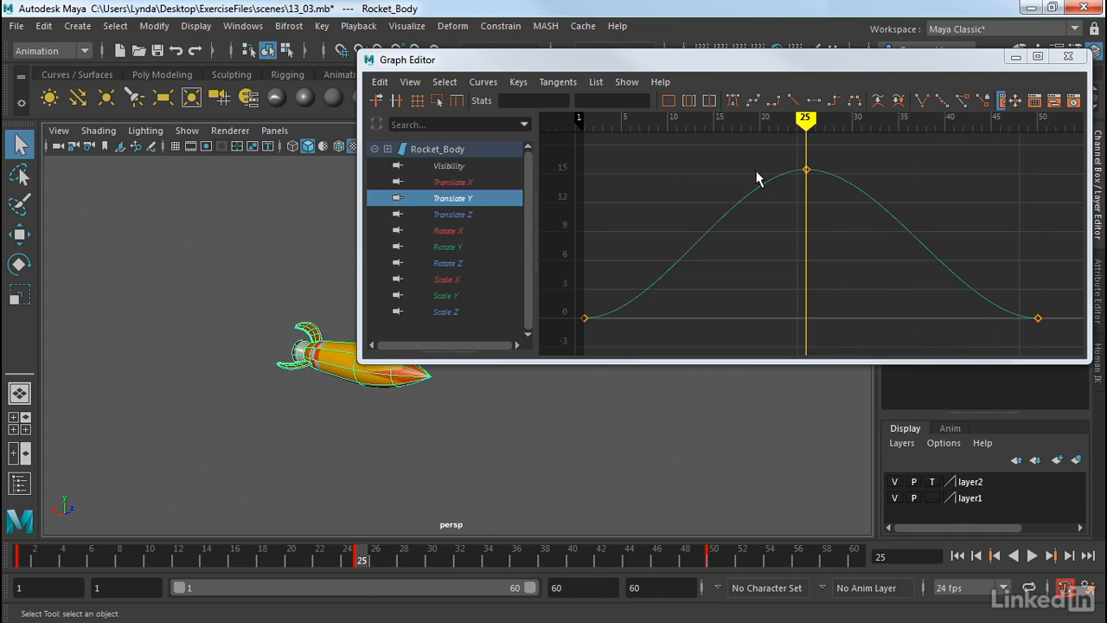
Select only the frame 25 key on the Translate Y curve and lower its value to about 9.05
drag(854, 65, 727, 70)
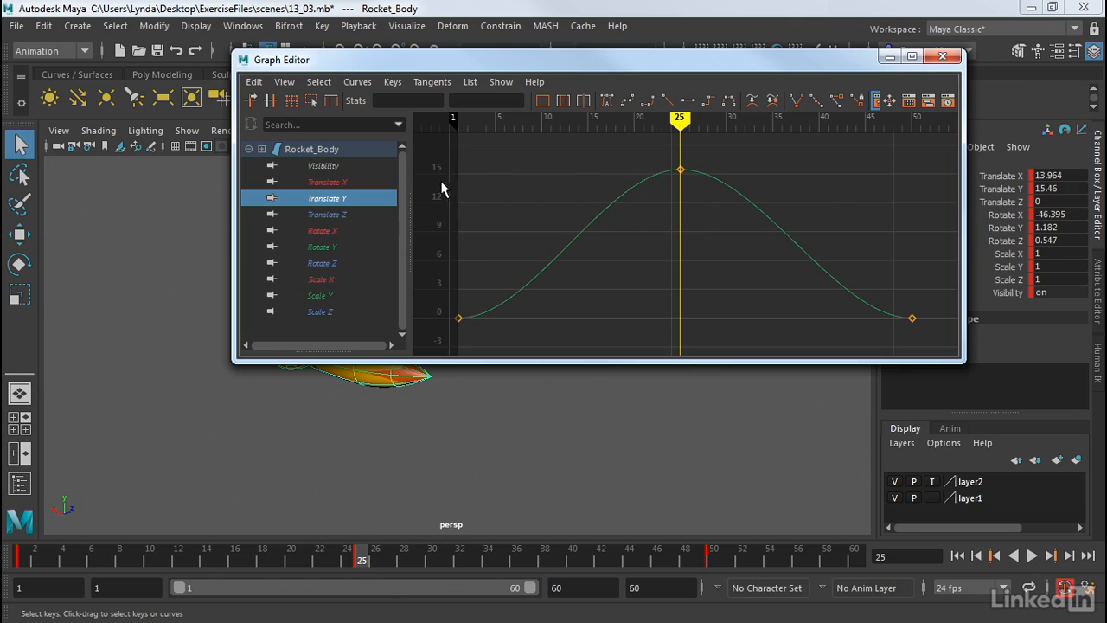
drag(667, 67, 800, 76)
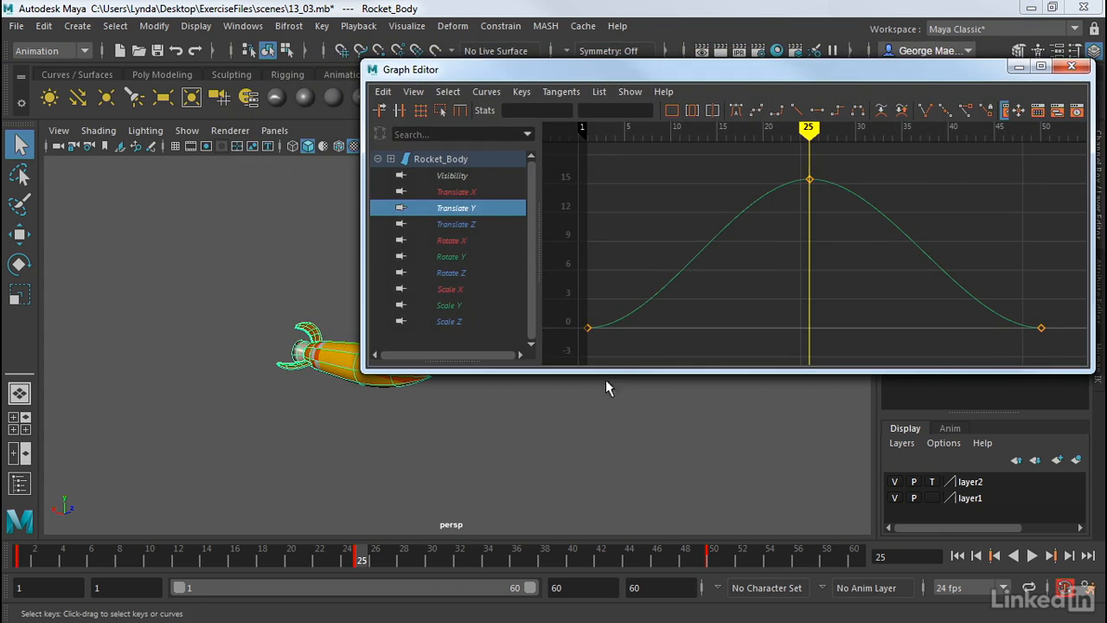
alt+drag(605, 380, 473, 462)
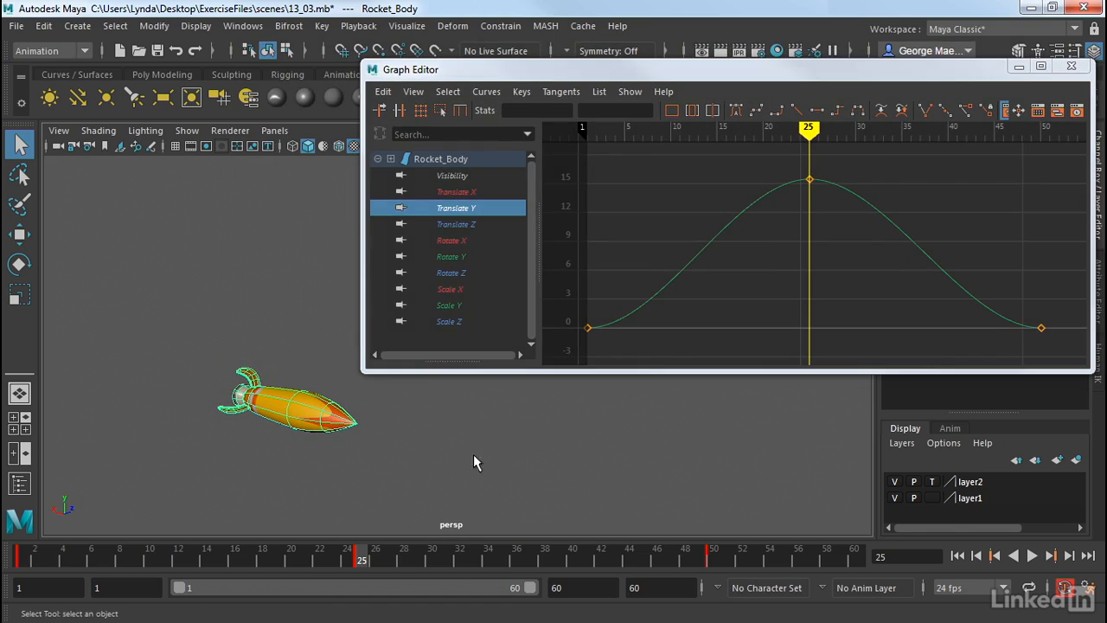
click(811, 183)
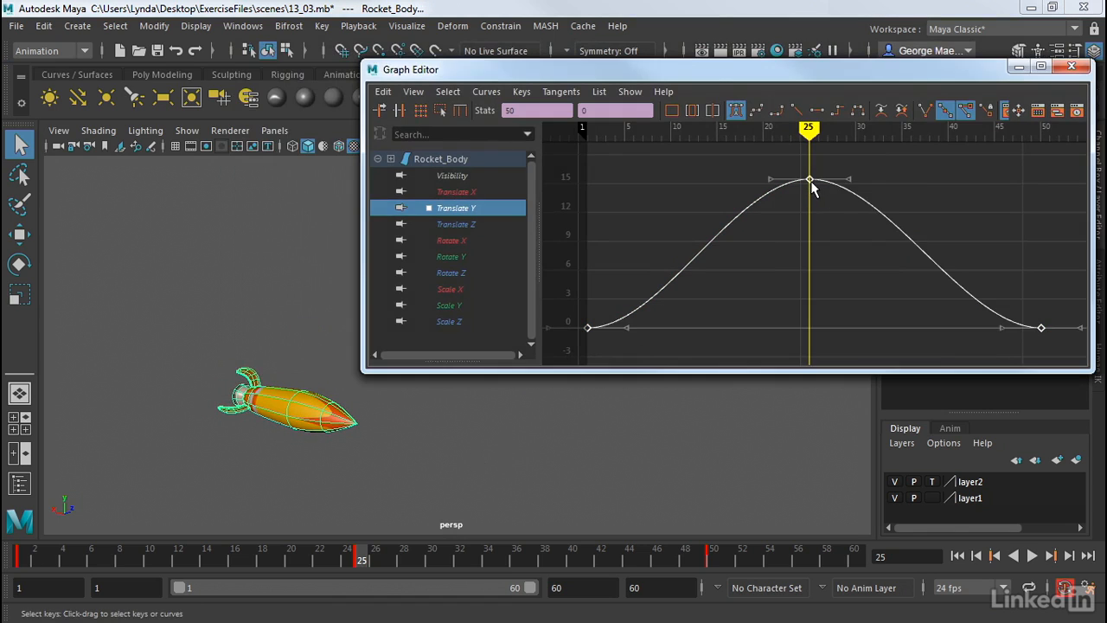
click(821, 199)
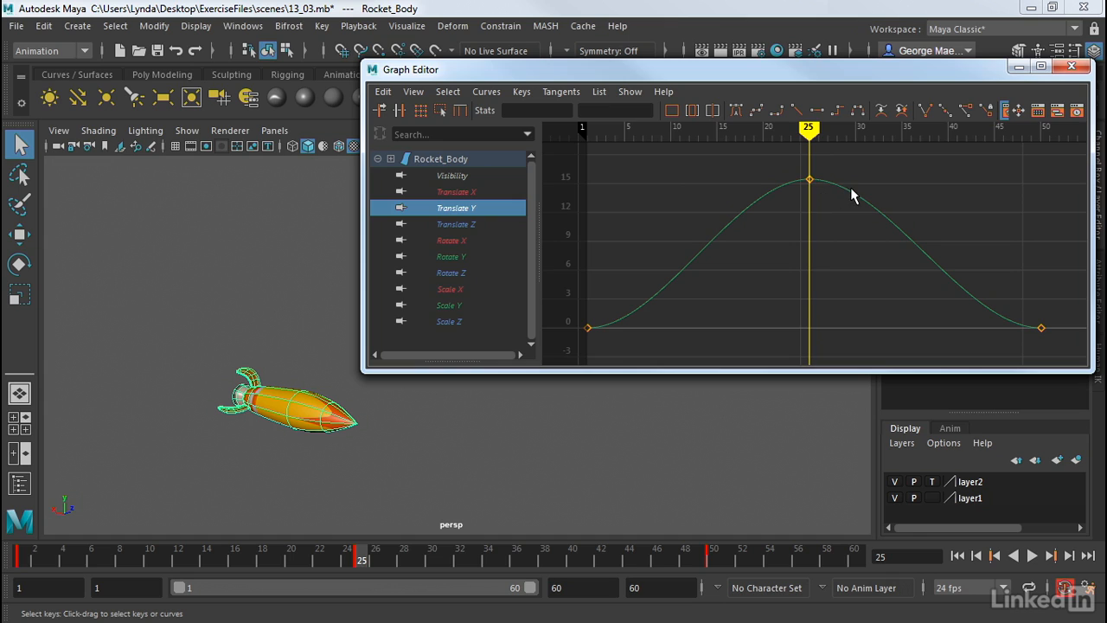
click(850, 187)
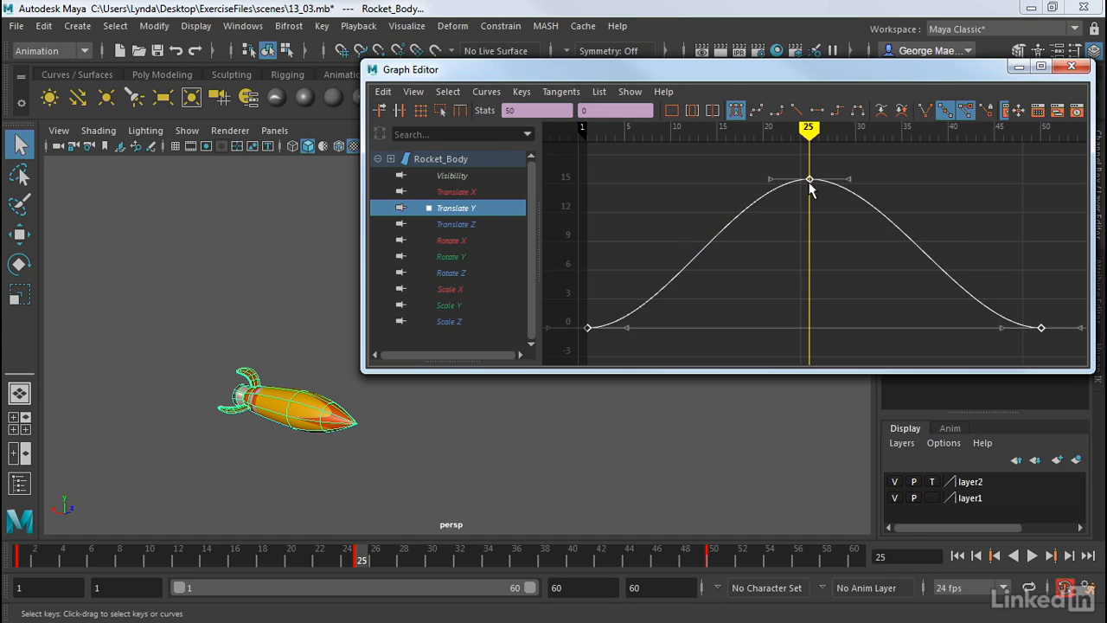
click(808, 186)
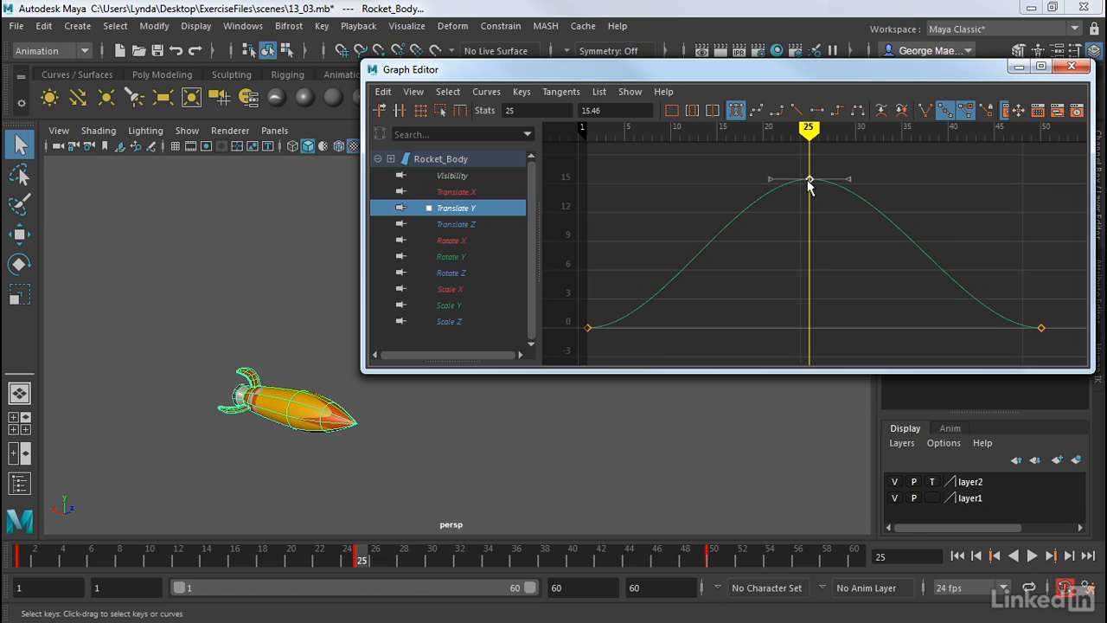
drag(809, 182, 808, 240)
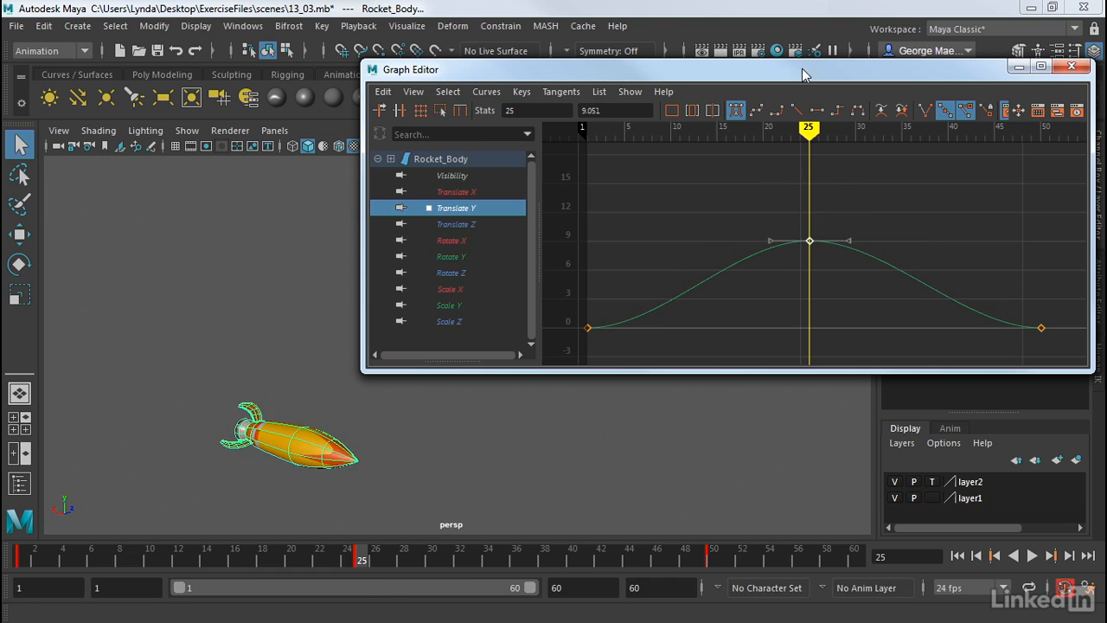
Raise the Translate Y key at frame 25 to a value of about 14.95
drag(801, 68, 658, 79)
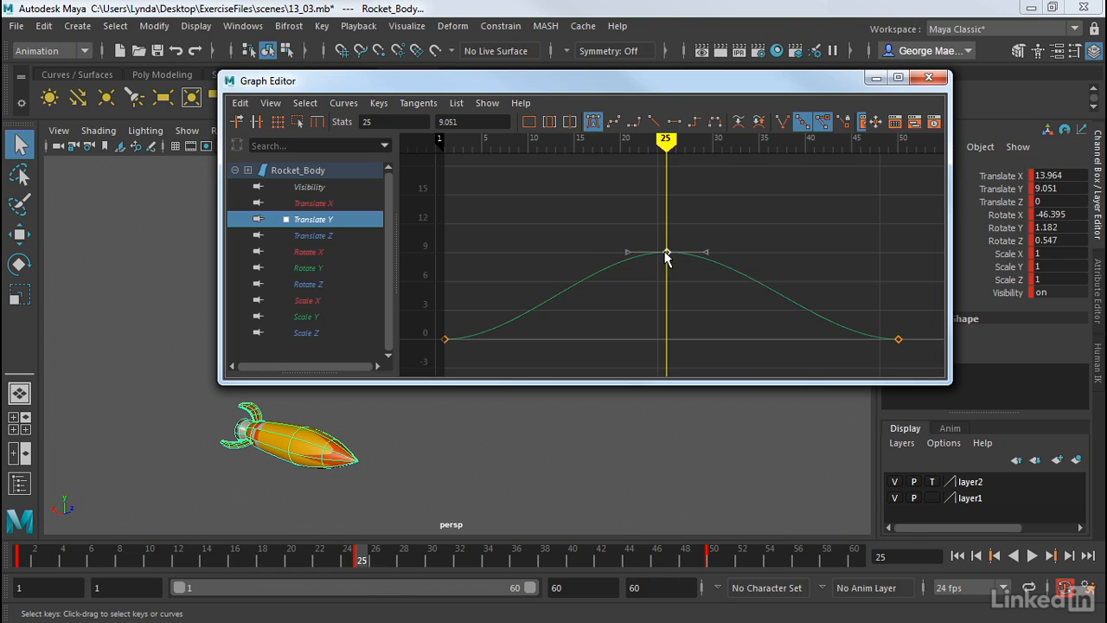
drag(666, 252, 664, 195)
drag(714, 87, 822, 98)
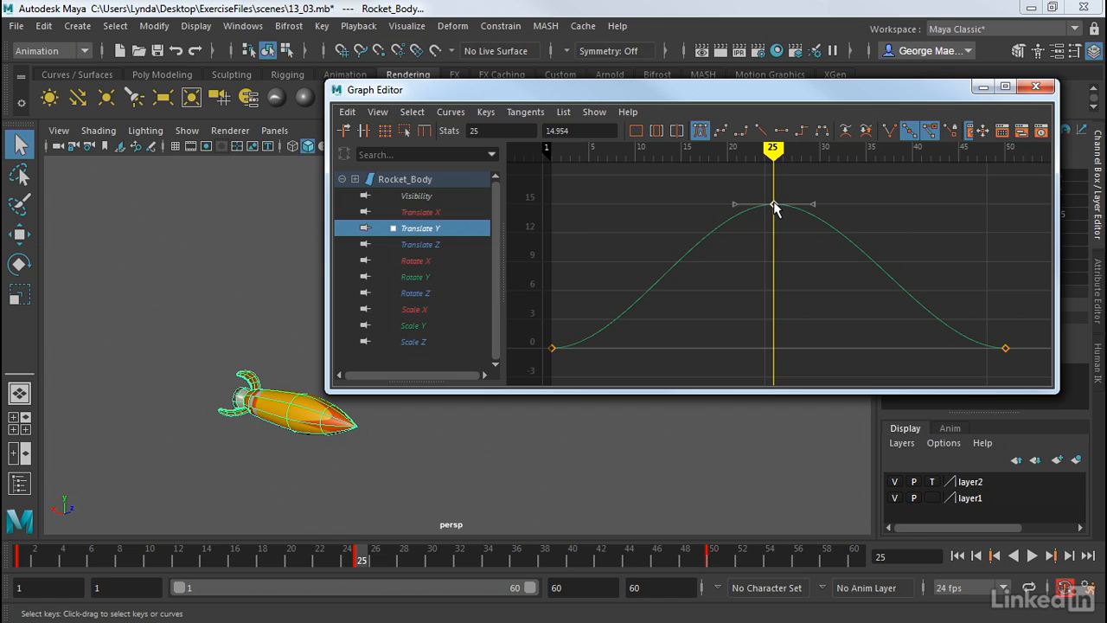
Move the peak key of the Translate Y curve to frame 13 at a value of about 14.03, and preview the rocket around that frame
drag(774, 206, 662, 212)
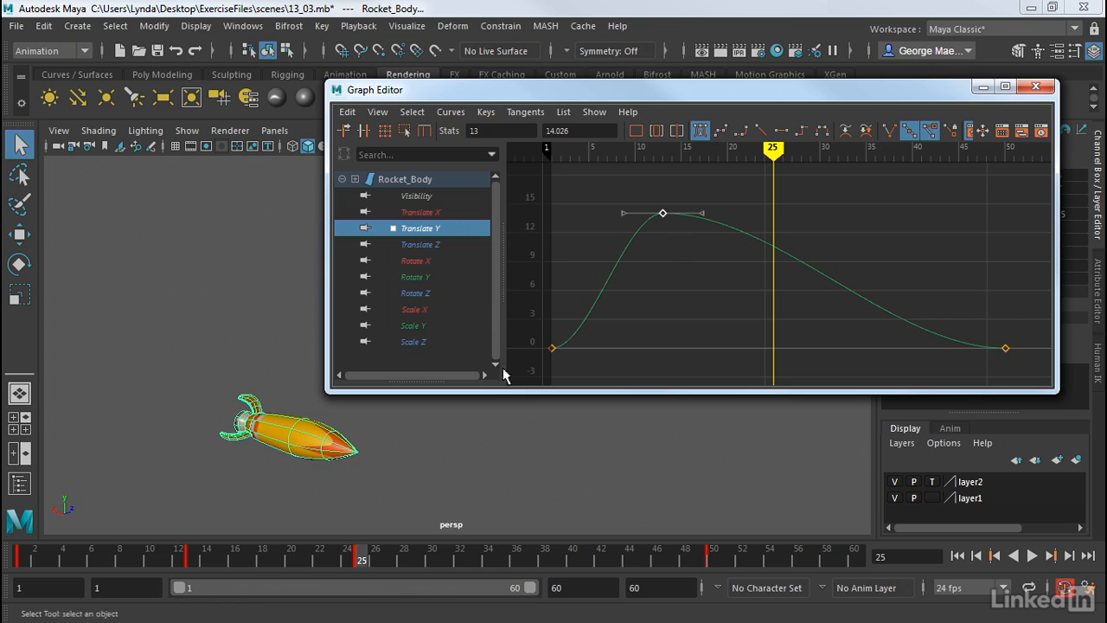
click(191, 561)
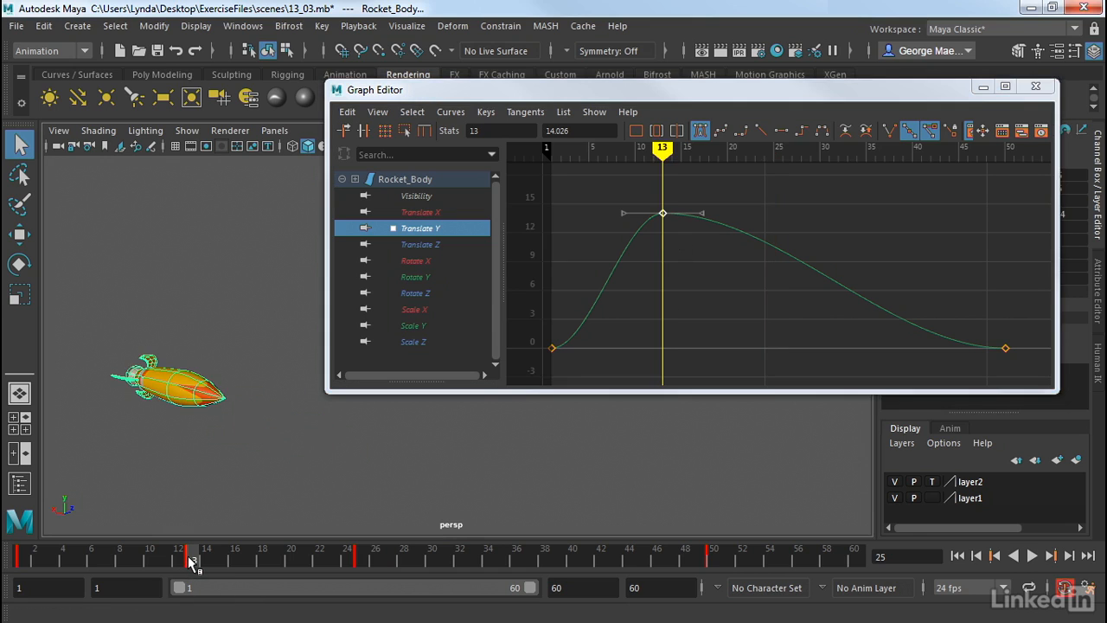
key(alt+v)
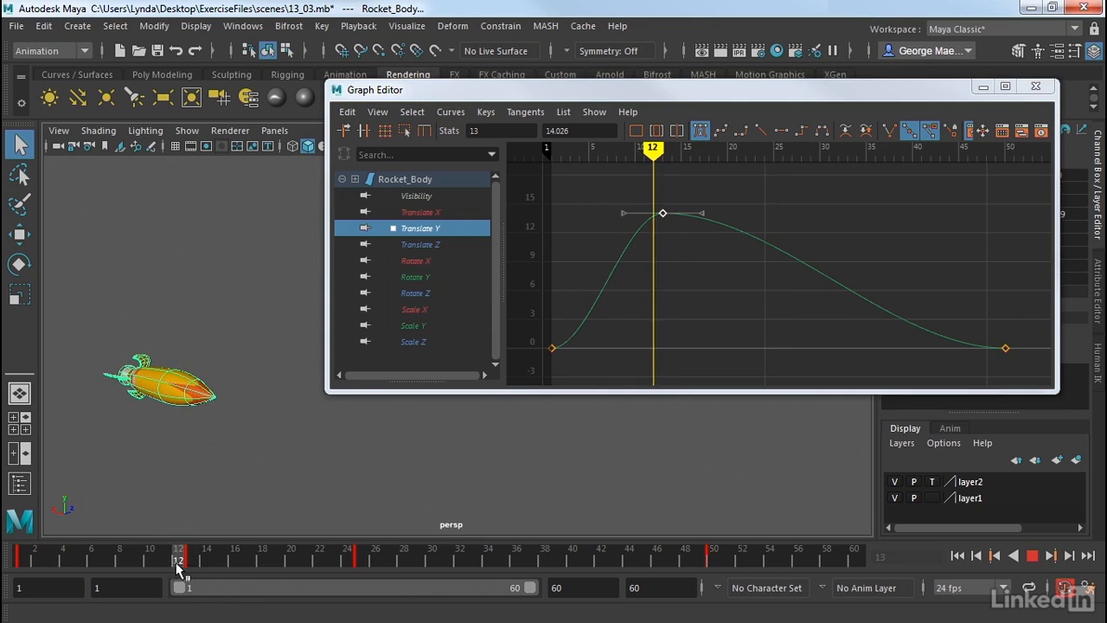
key(alt+v)
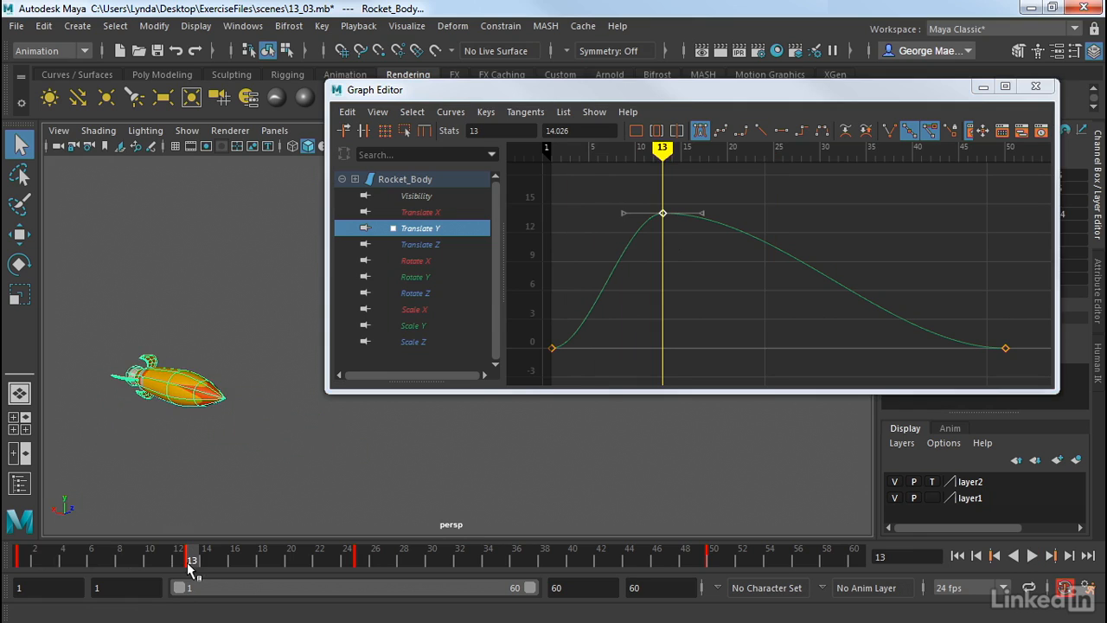
Show all Rocket_Body curves together and compare the keys at frame 25 with the Translate Y key at frame 13
click(412, 179)
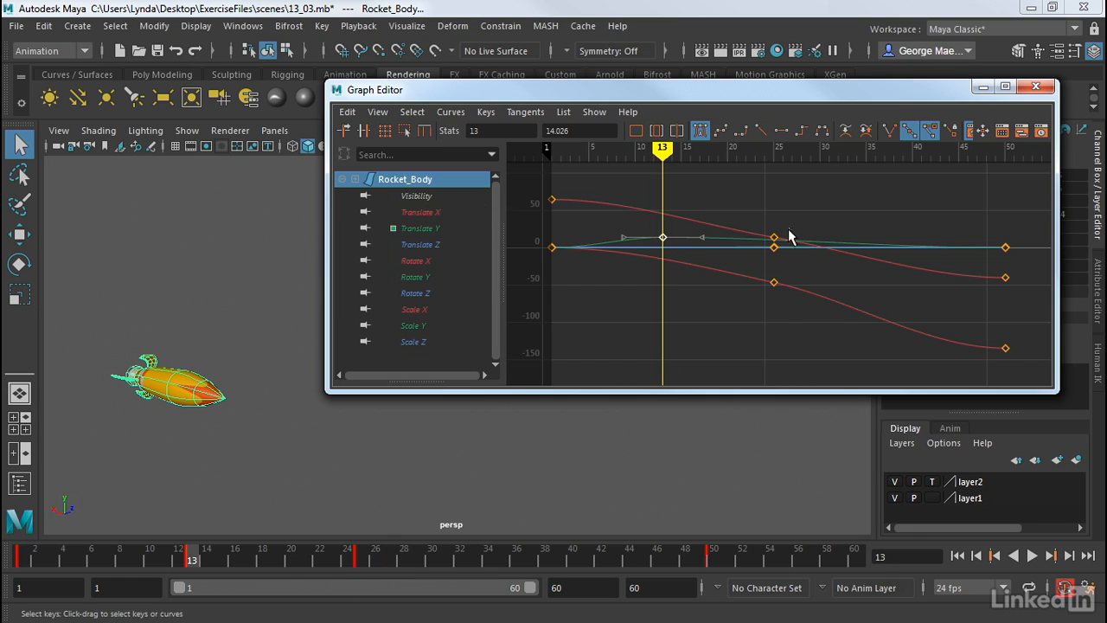
drag(788, 230, 766, 327)
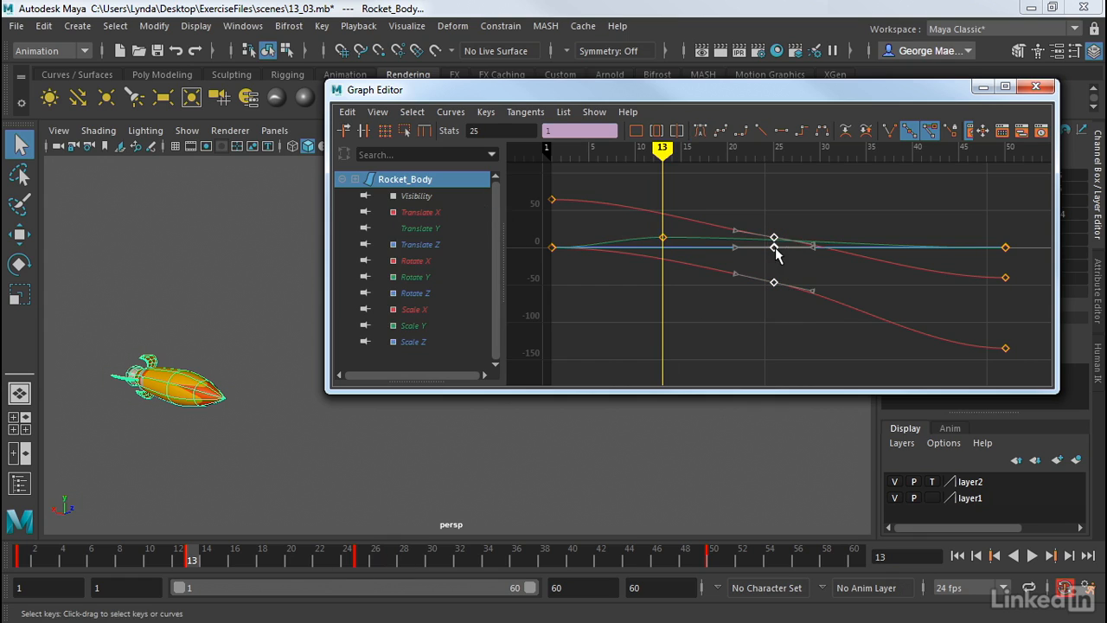
click(663, 239)
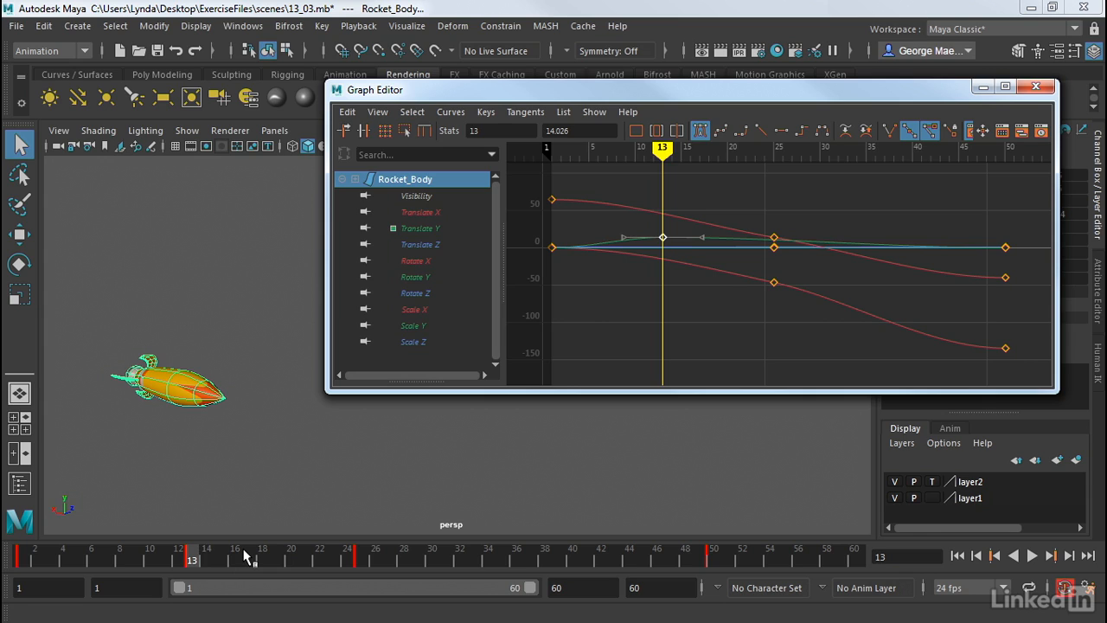
Isolate and frame the Translate Y curve, and move its peak key to frame 25 at a value of about 14.10
click(424, 229)
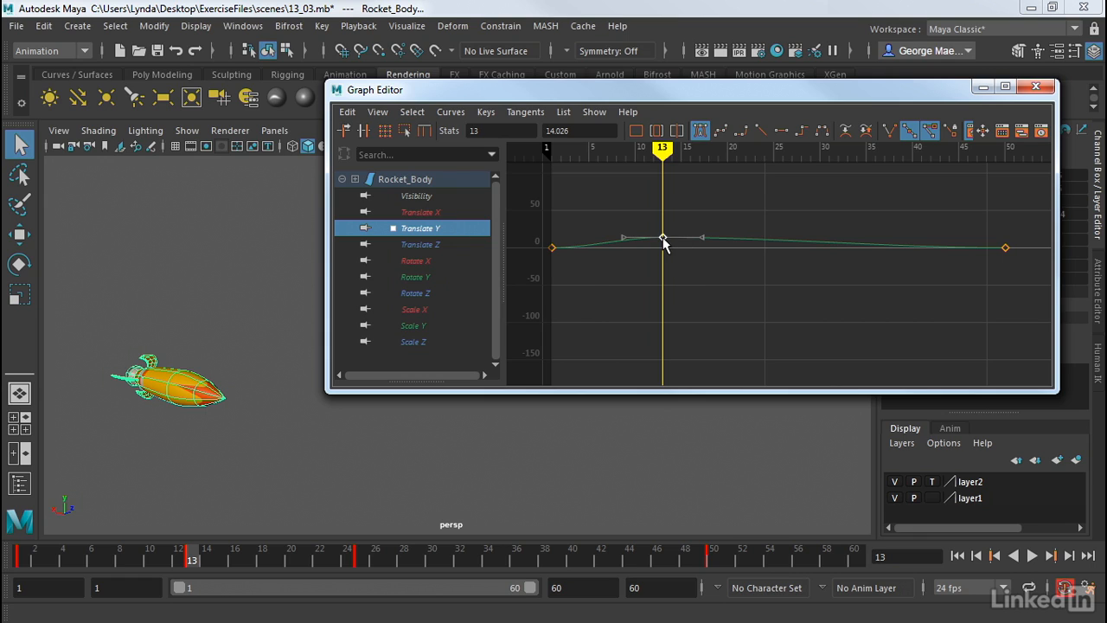
key(a)
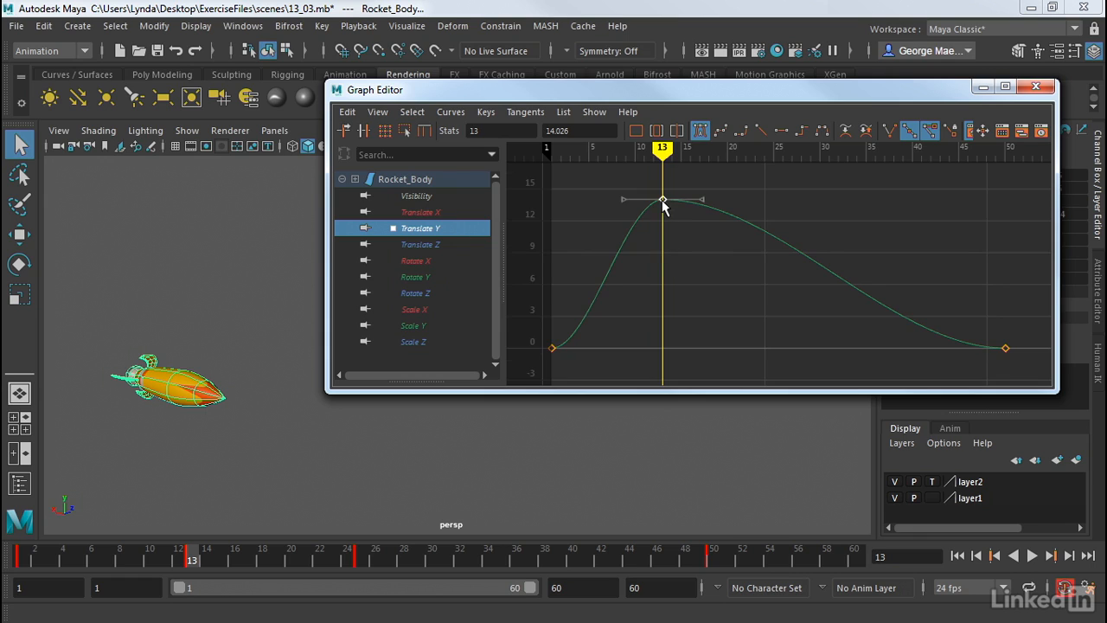
drag(663, 200, 775, 198)
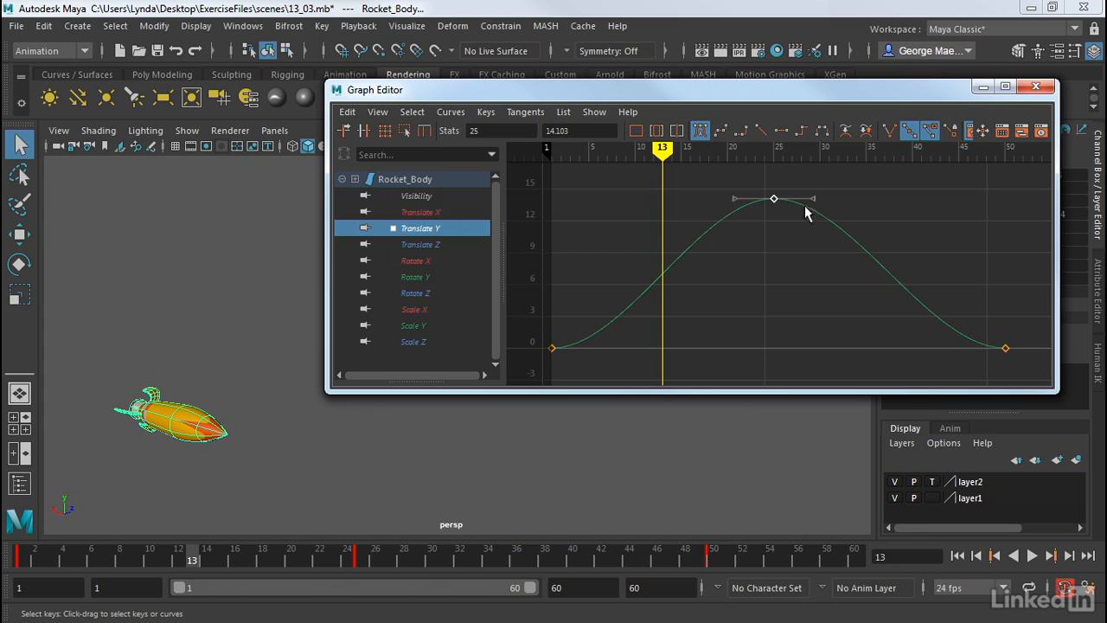
Try steep upward and steep downward tangents on the Translate Y key at frame 25, and preview the rocket's motion
click(733, 198)
drag(733, 198, 748, 249)
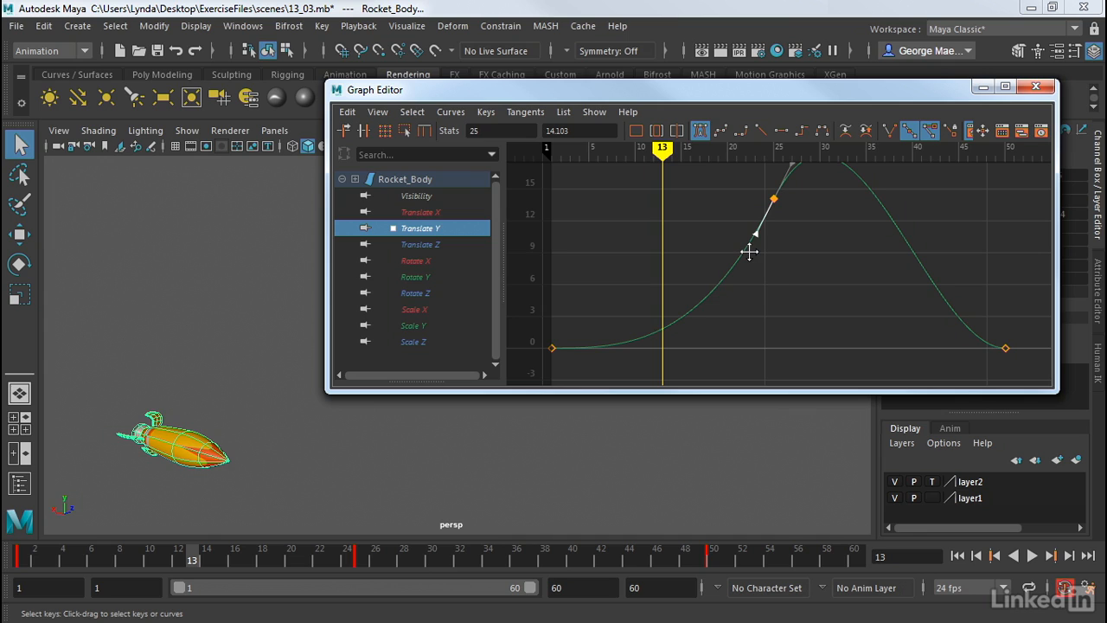
drag(748, 251, 741, 242)
click(773, 199)
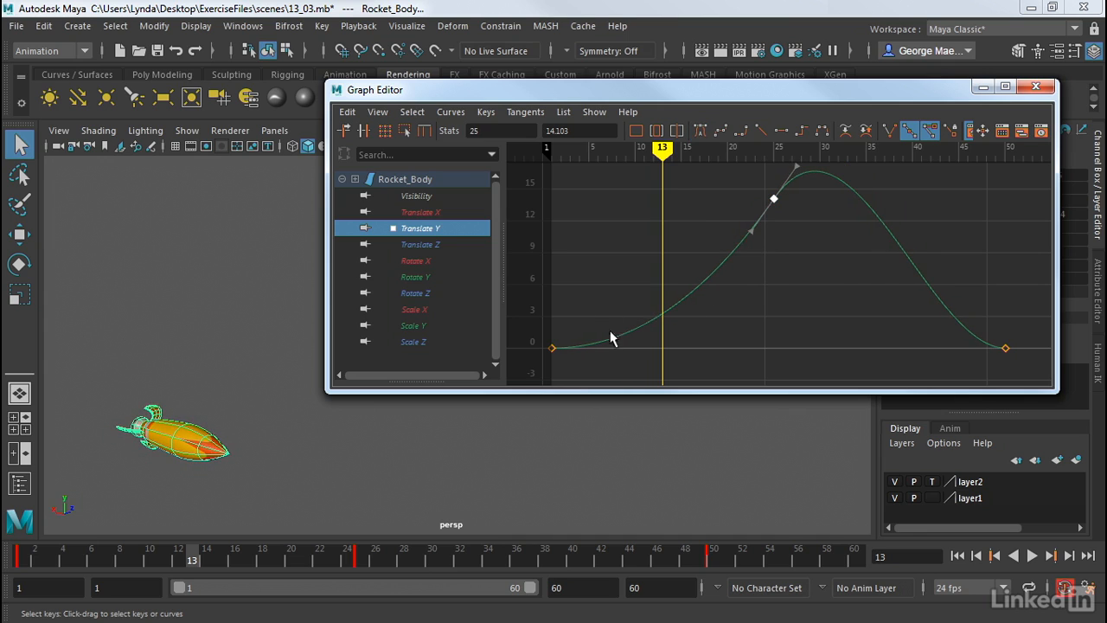
click(38, 563)
key(alt+v)
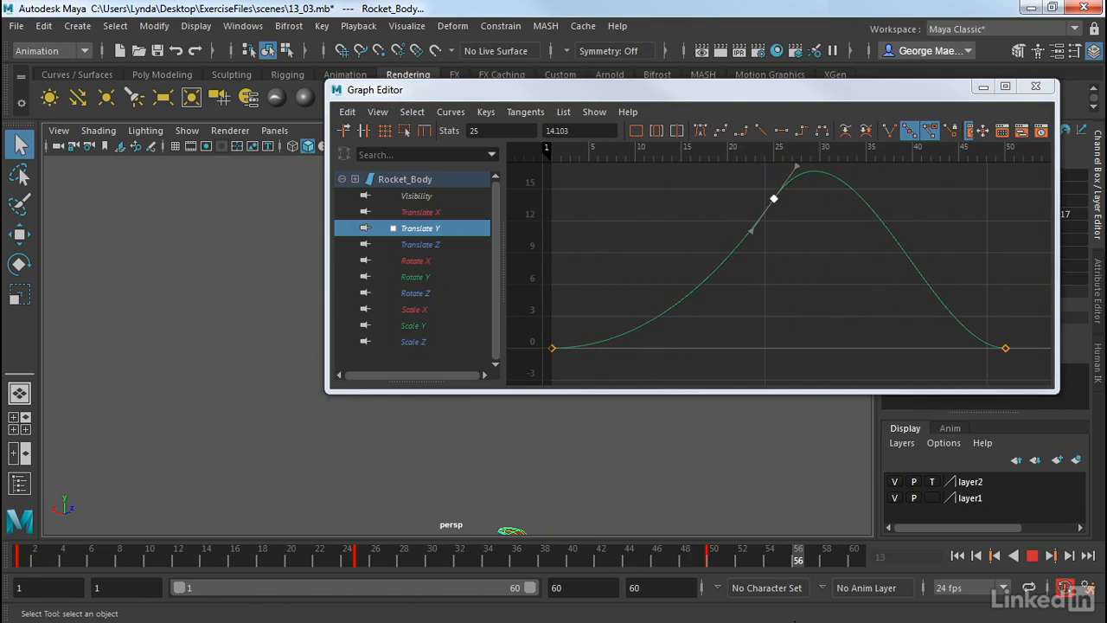
drag(794, 620, 387, 599)
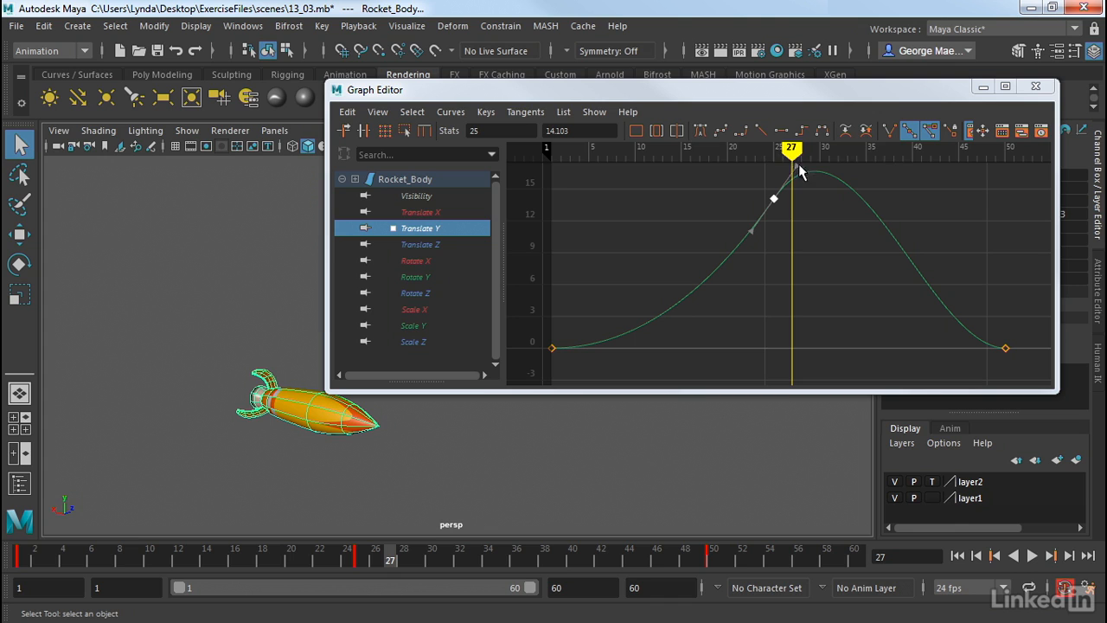
drag(798, 171, 799, 285)
drag(20, 552, 360, 558)
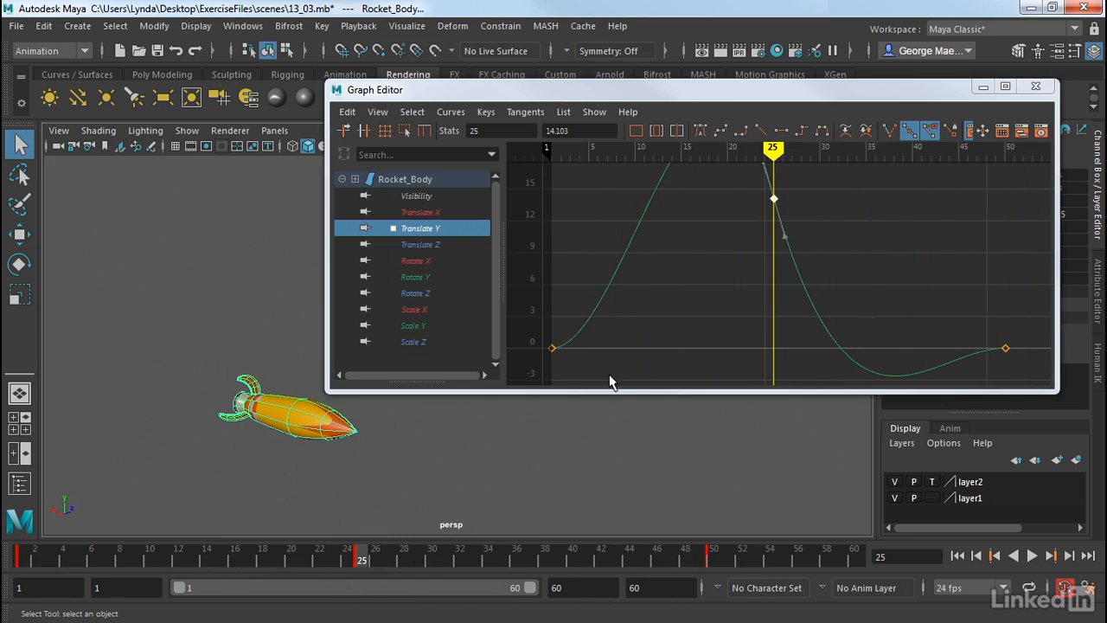
Level the tangents of the Translate Y key at frame 25 so the peak is smooth, and deselect the key
click(784, 236)
middle_drag(785, 239, 811, 199)
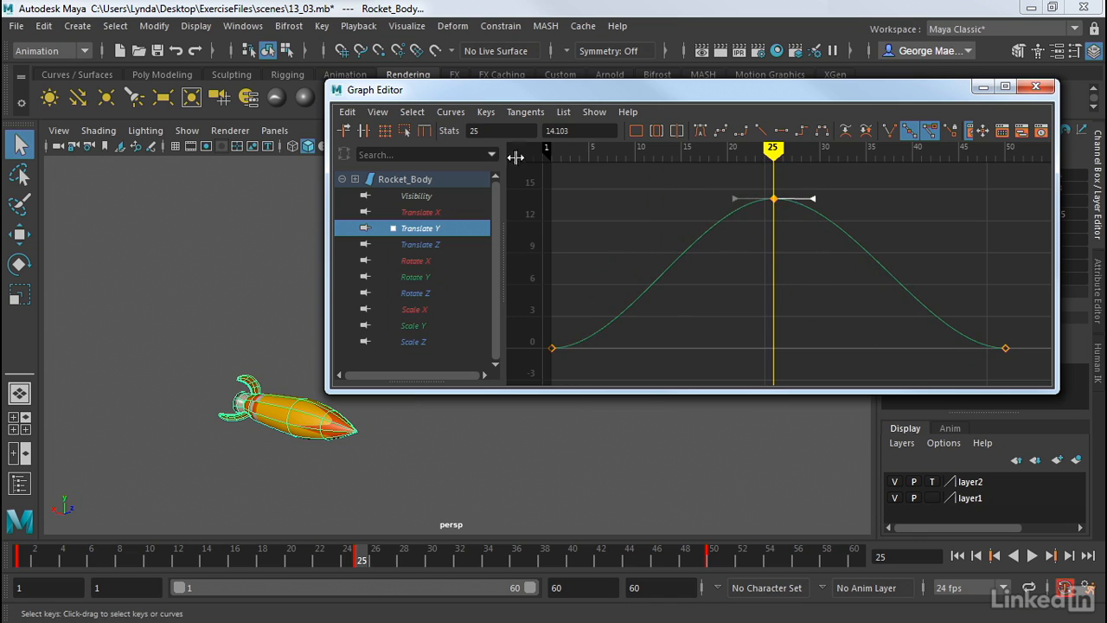
drag(704, 90, 724, 86)
click(697, 188)
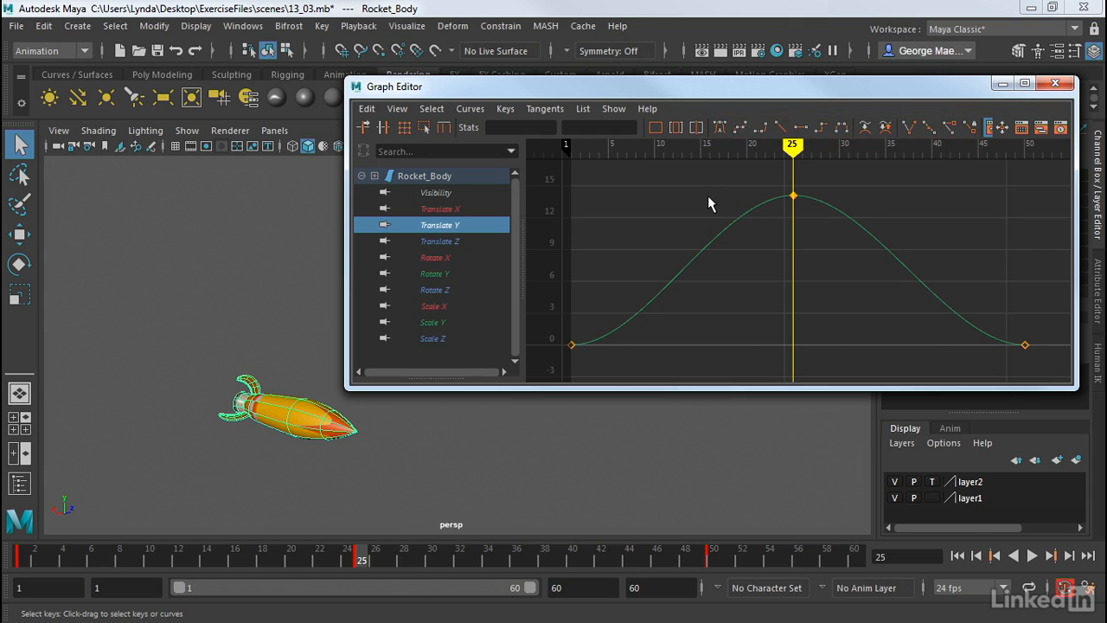
Show the Translate X curve, copy the rocket's keys at frame 25 and paste them at frame 32
click(429, 208)
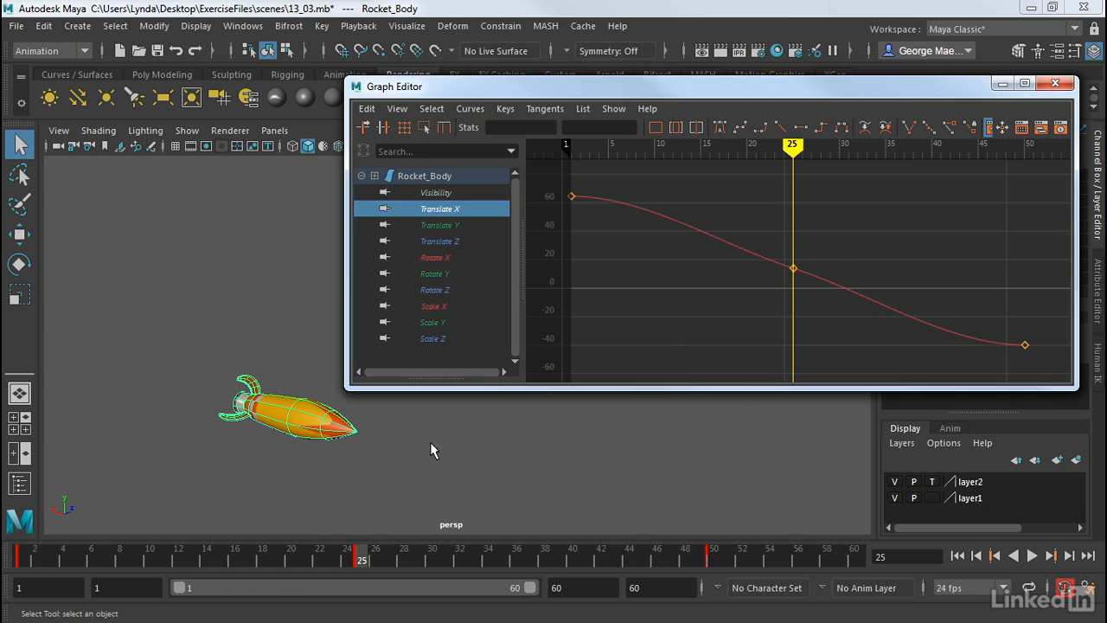
key(alt+v)
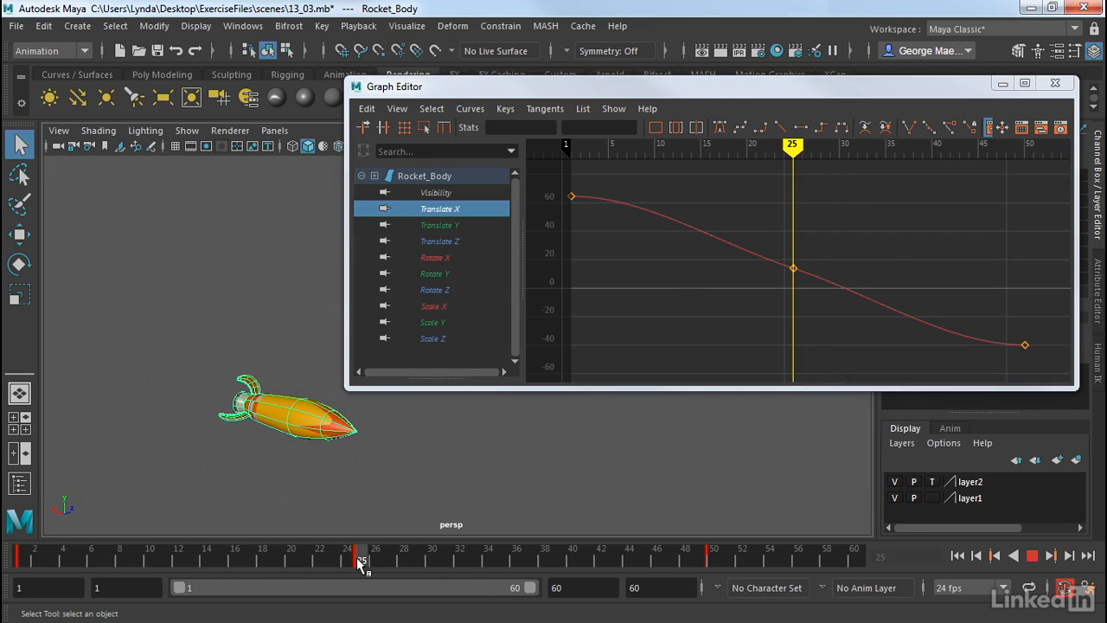
drag(357, 560, 358, 560)
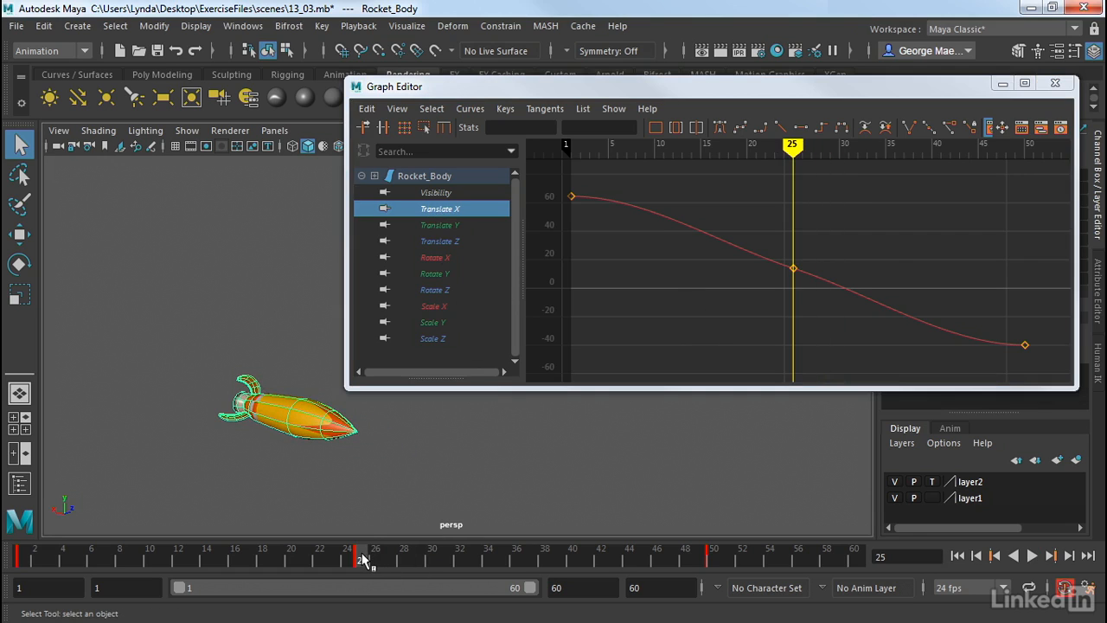
right_click(363, 560)
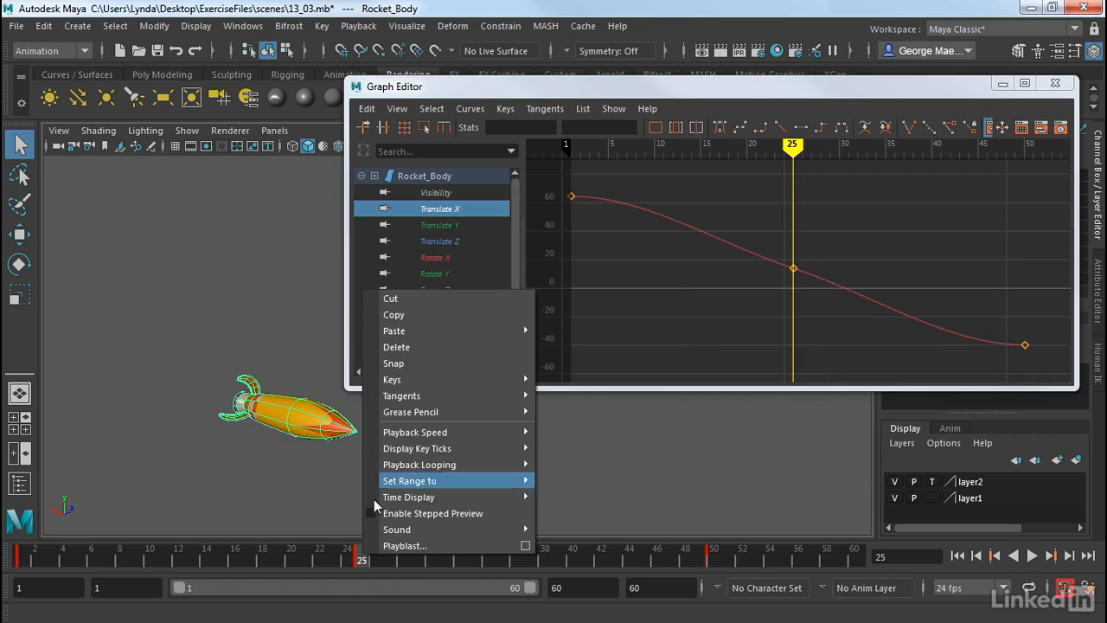
click(406, 315)
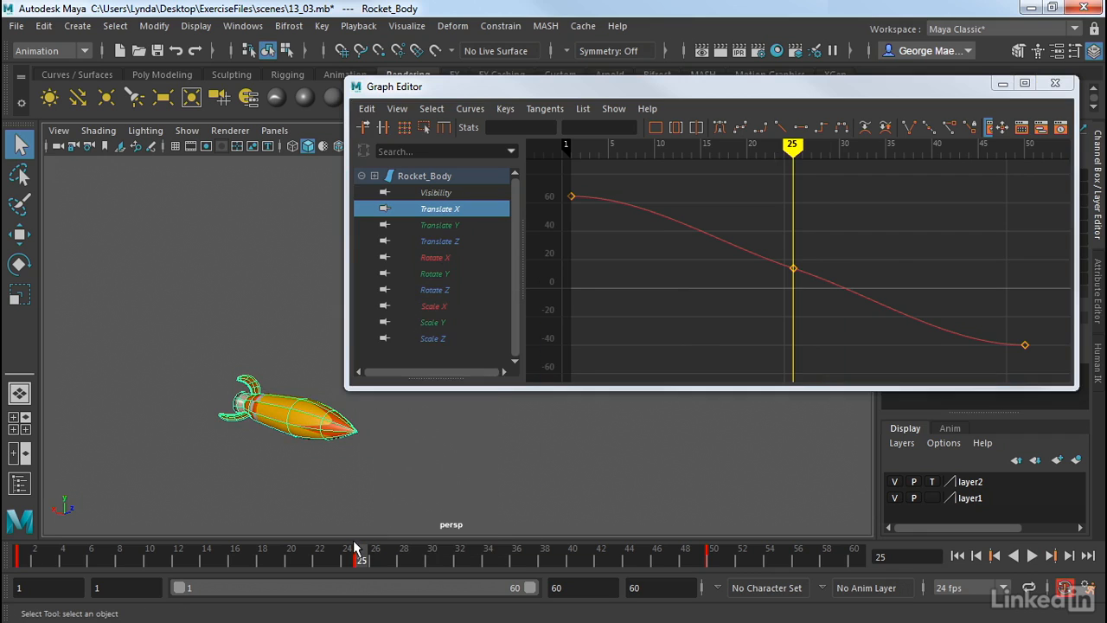
drag(358, 560, 459, 560)
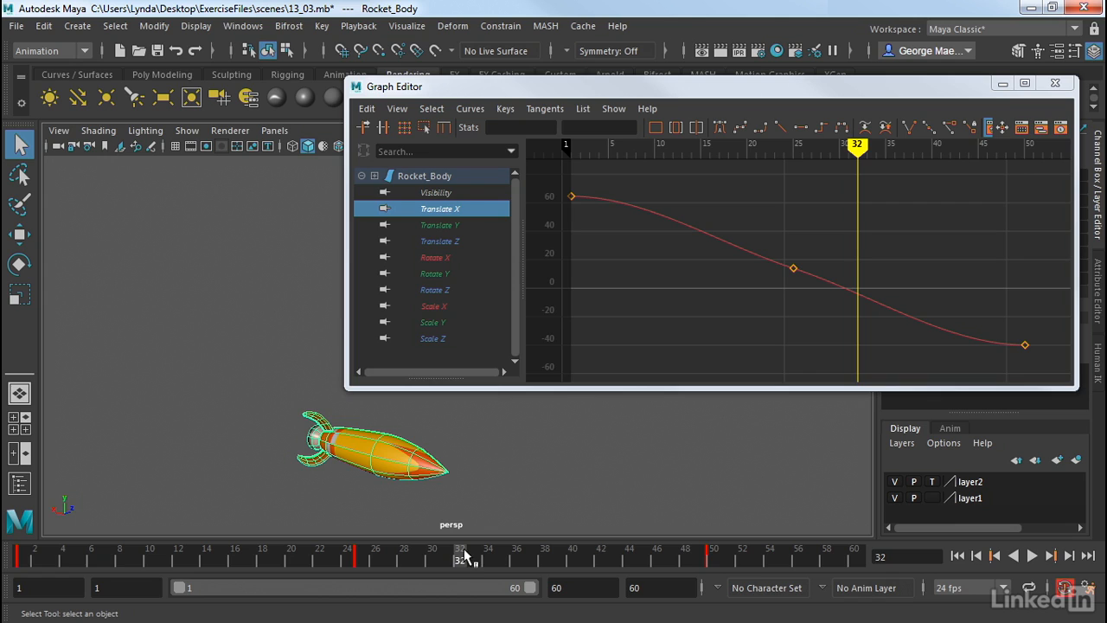
right_click(464, 556)
mouse_move(557, 326)
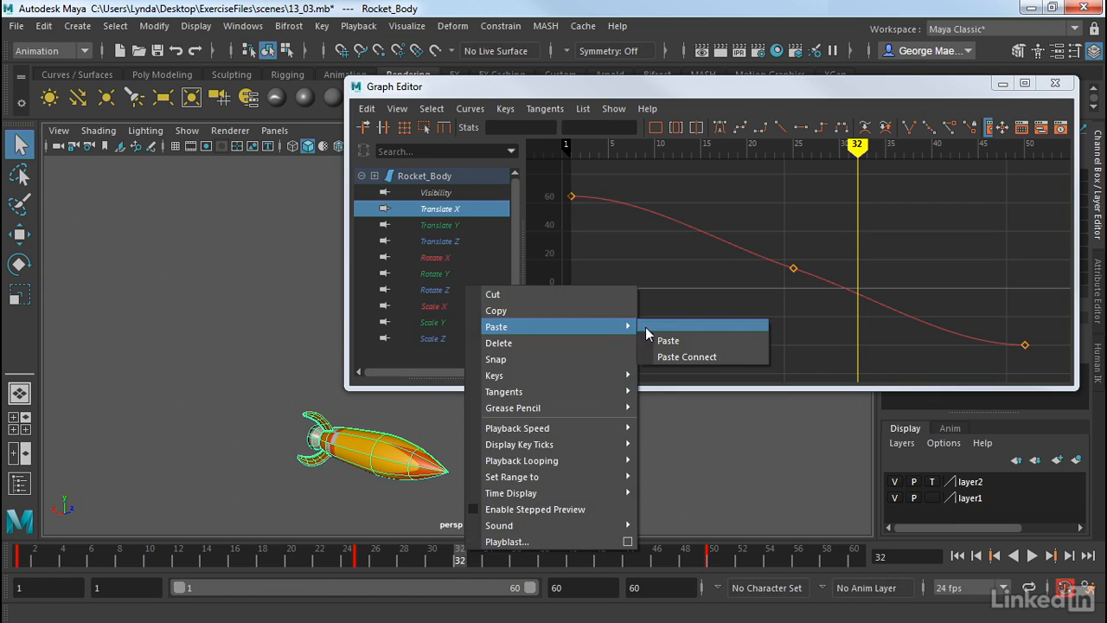
click(668, 339)
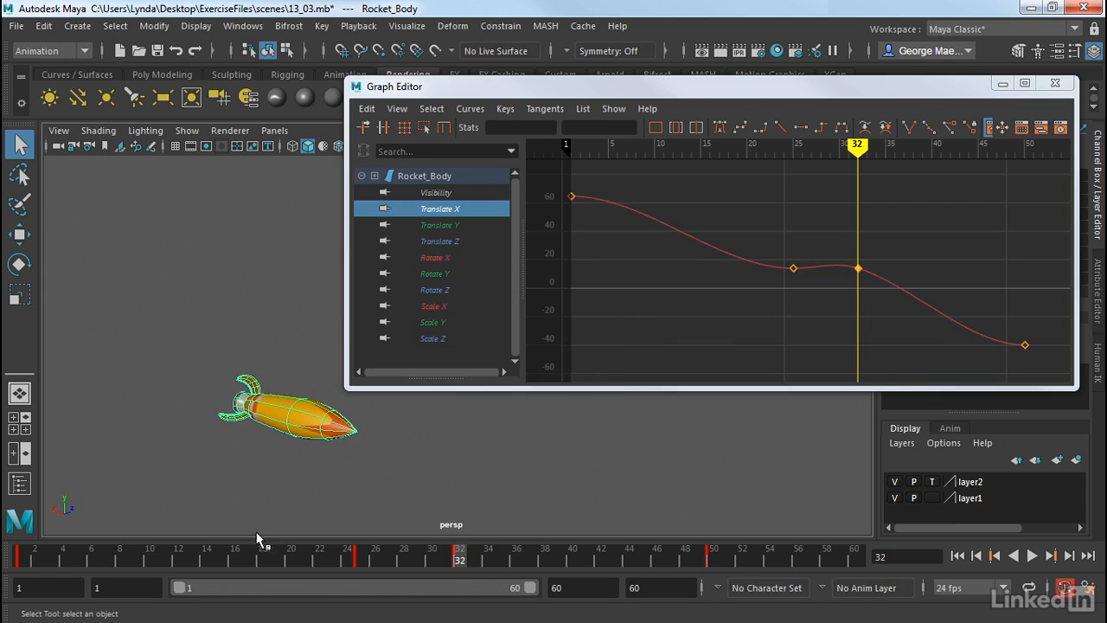
Scrub the animation up to frame 32 to examine the rocket's motion between frames 25 and 32
drag(26, 557, 459, 588)
drag(344, 558, 459, 559)
mouse_move(858, 145)
mouse_down()
mouse_move(757, 149)
mouse_move(858, 149)
mouse_up()
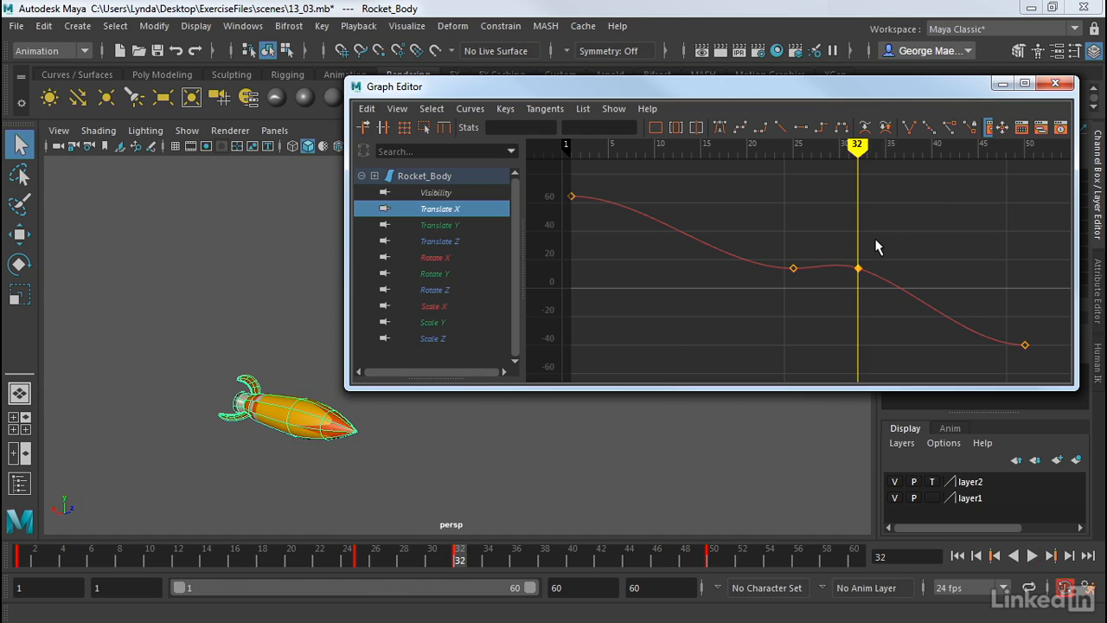
Level the tangent handles of the Translate X key at frame 32, and scrub from frame 22 to 32
drag(870, 249, 788, 271)
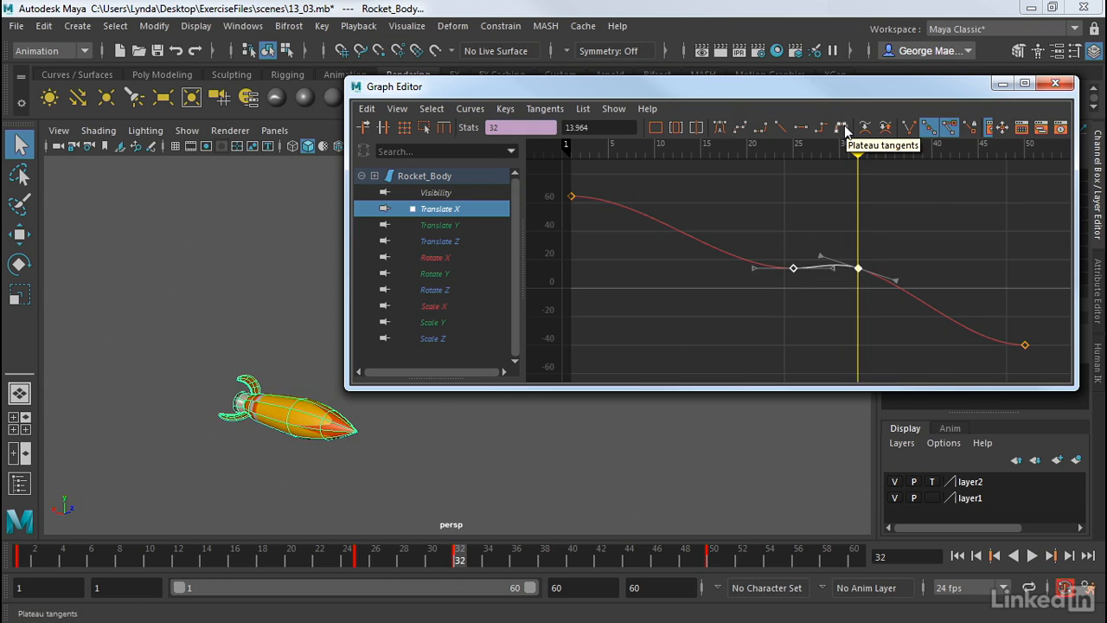
click(799, 198)
click(857, 268)
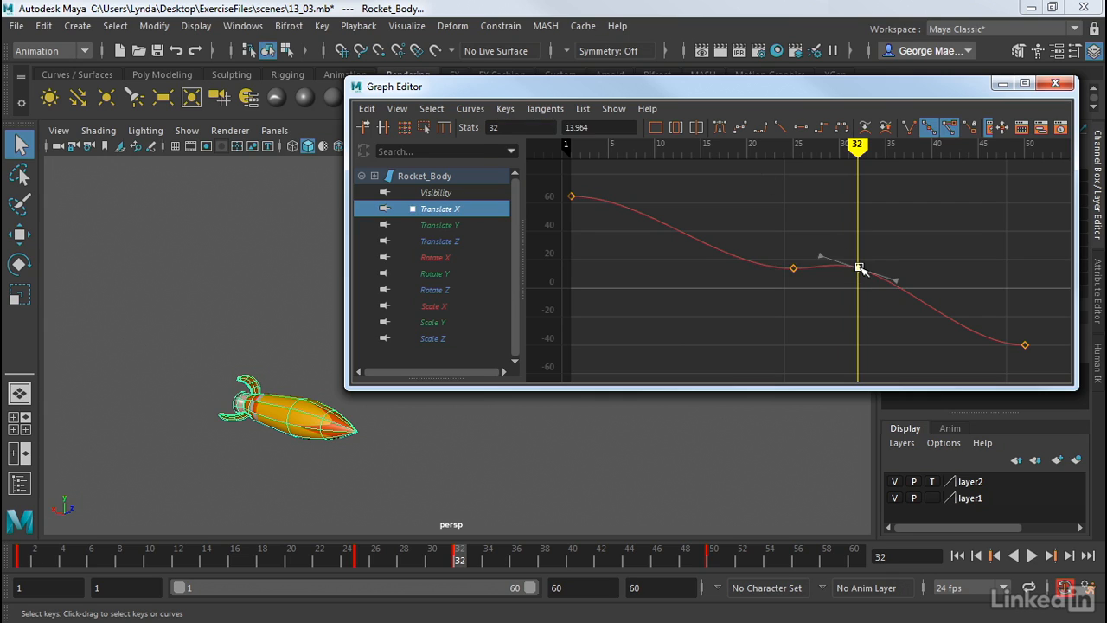
drag(819, 257, 818, 268)
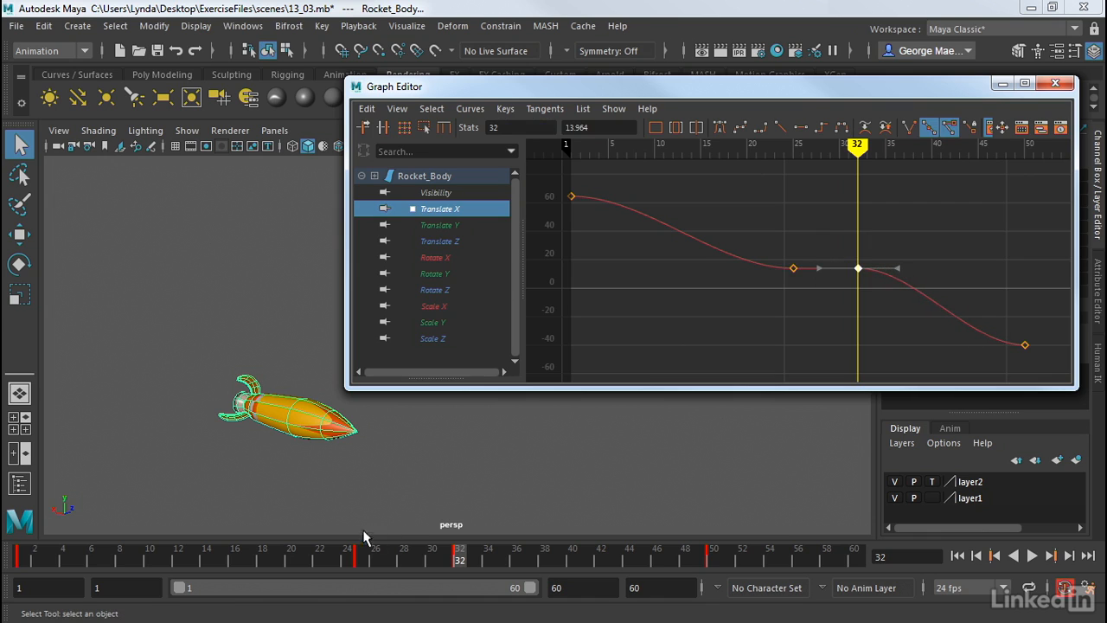
click(320, 560)
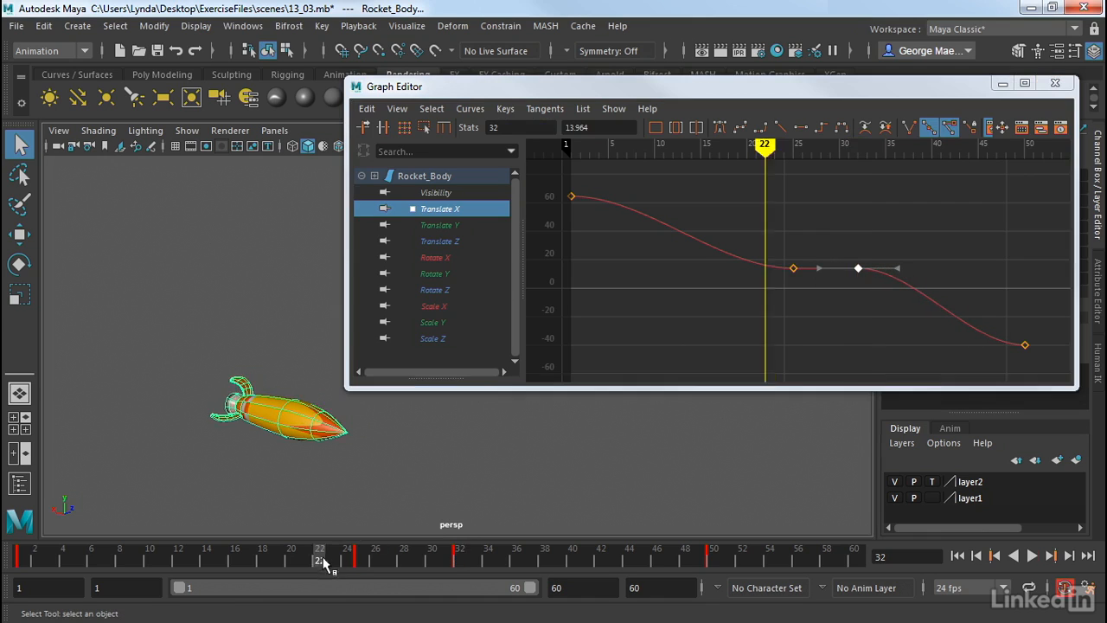
drag(322, 562, 458, 565)
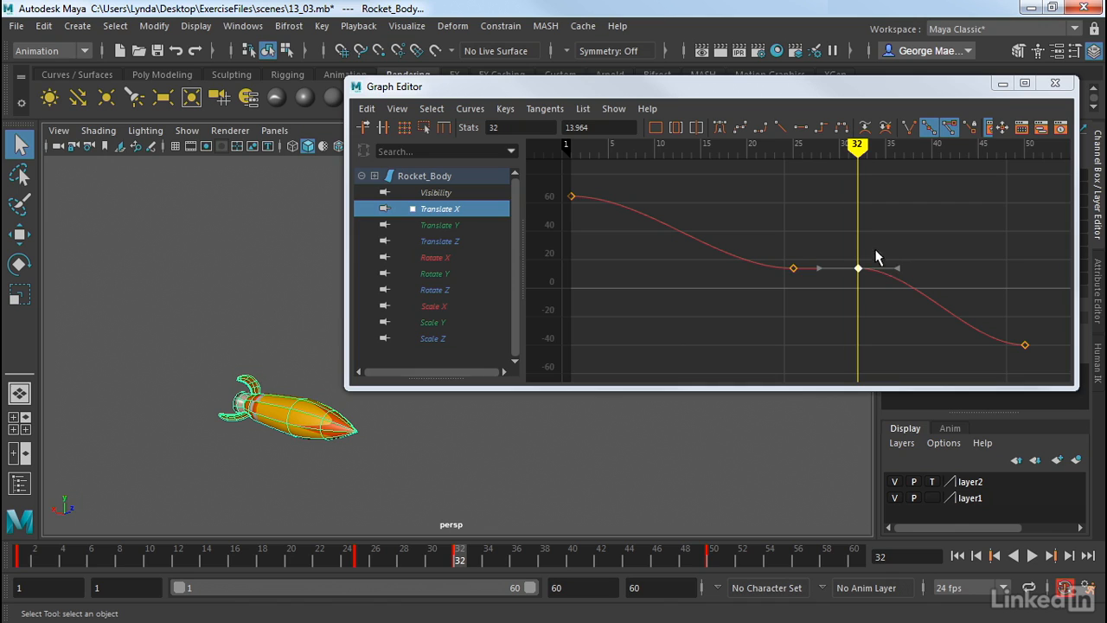
Set spline tangents on the Translate X keys at frames 25 and 32, and scrub through them
drag(785, 253, 875, 291)
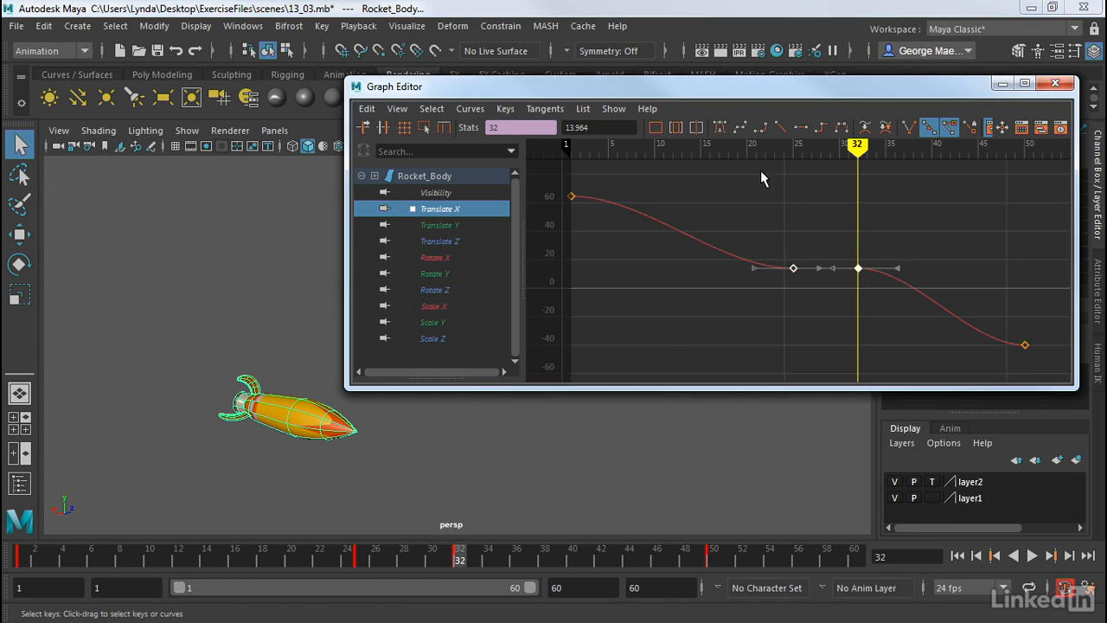
click(740, 128)
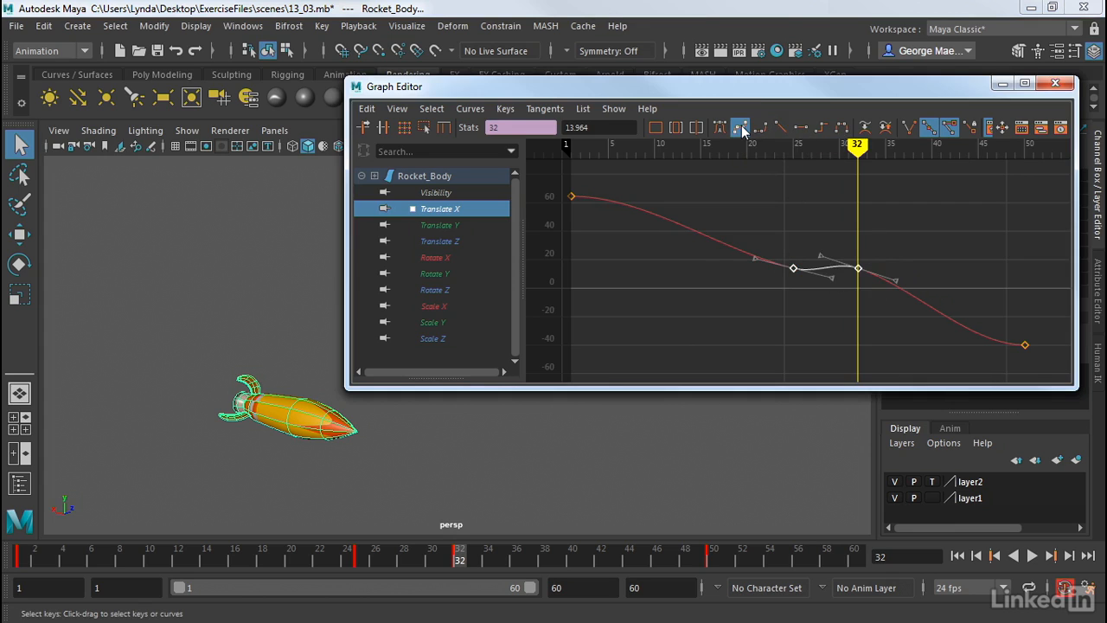
drag(321, 556, 459, 558)
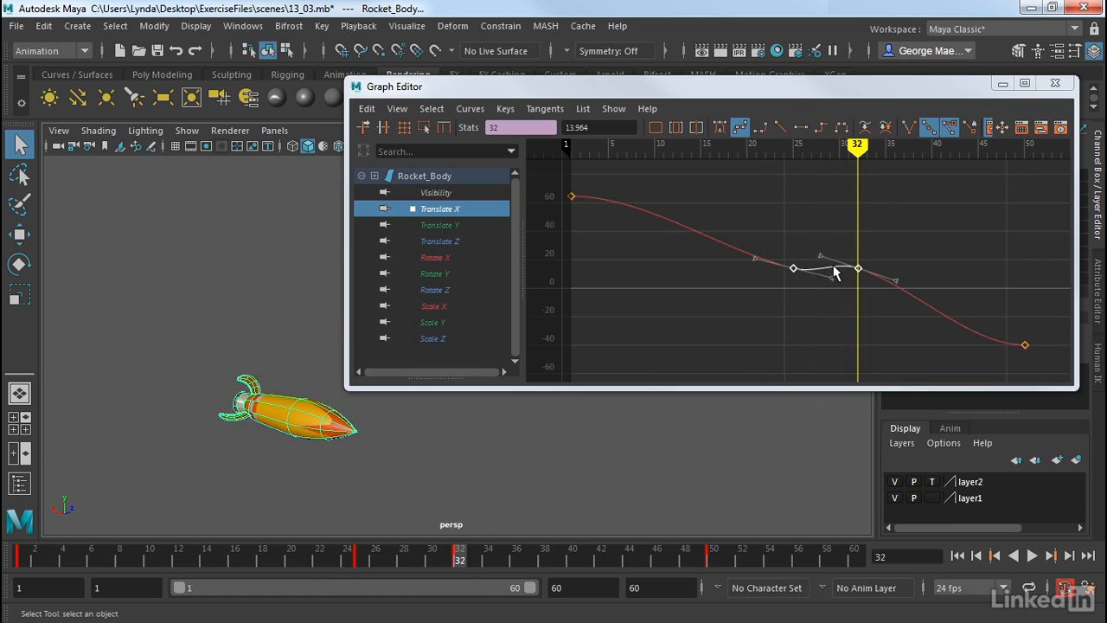
Set clamped tangents on the Translate X keys at frames 25 and 32, scrub through them, and deselect the keys
click(759, 128)
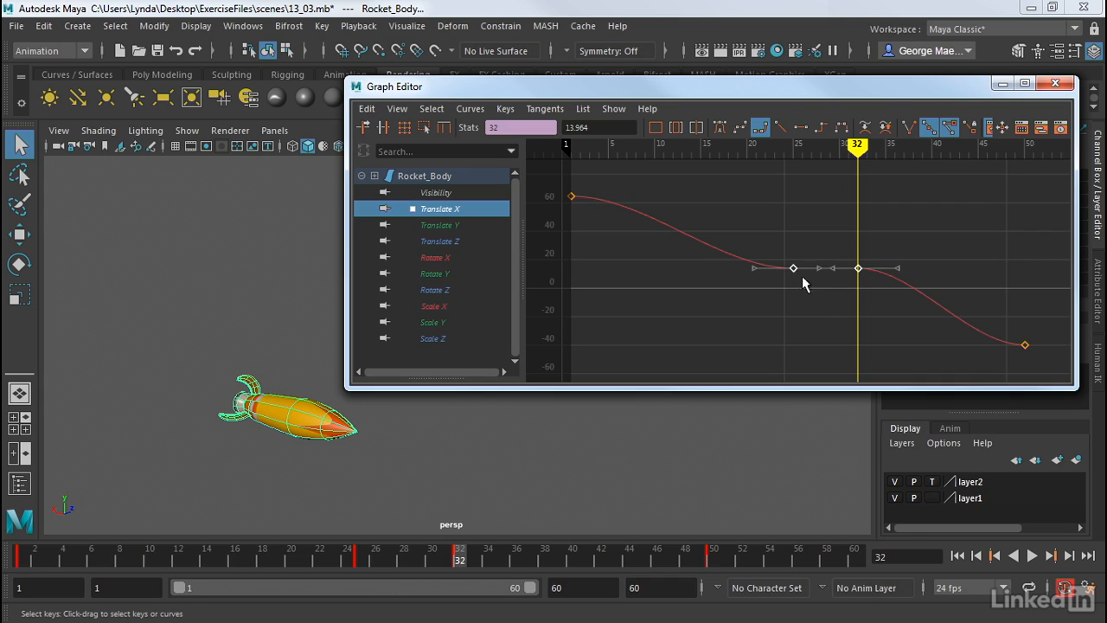
drag(301, 561, 459, 561)
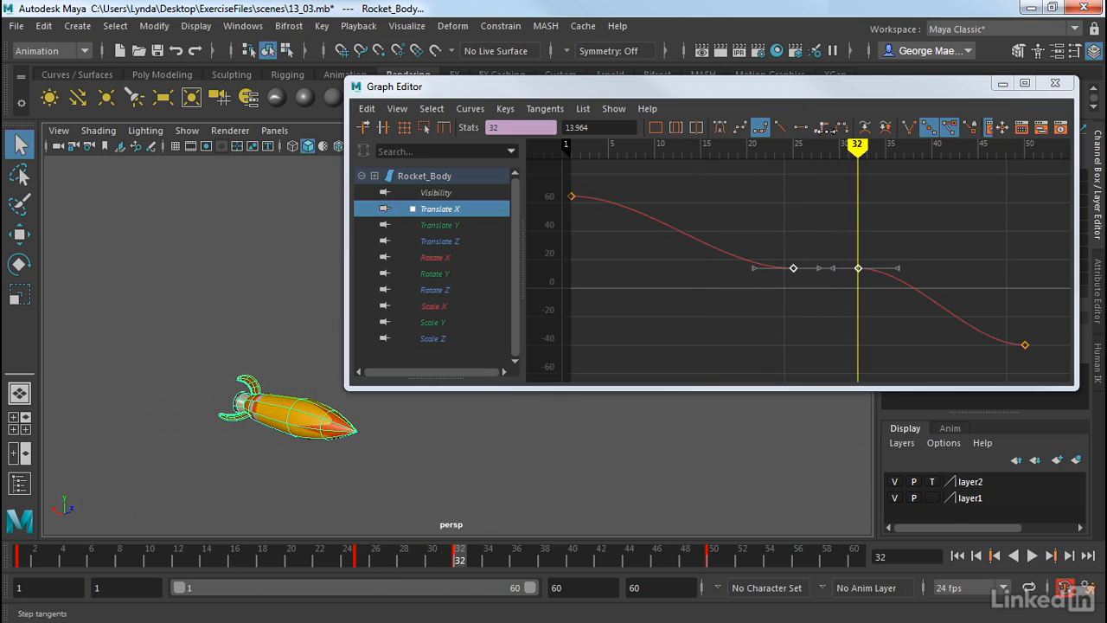
click(798, 203)
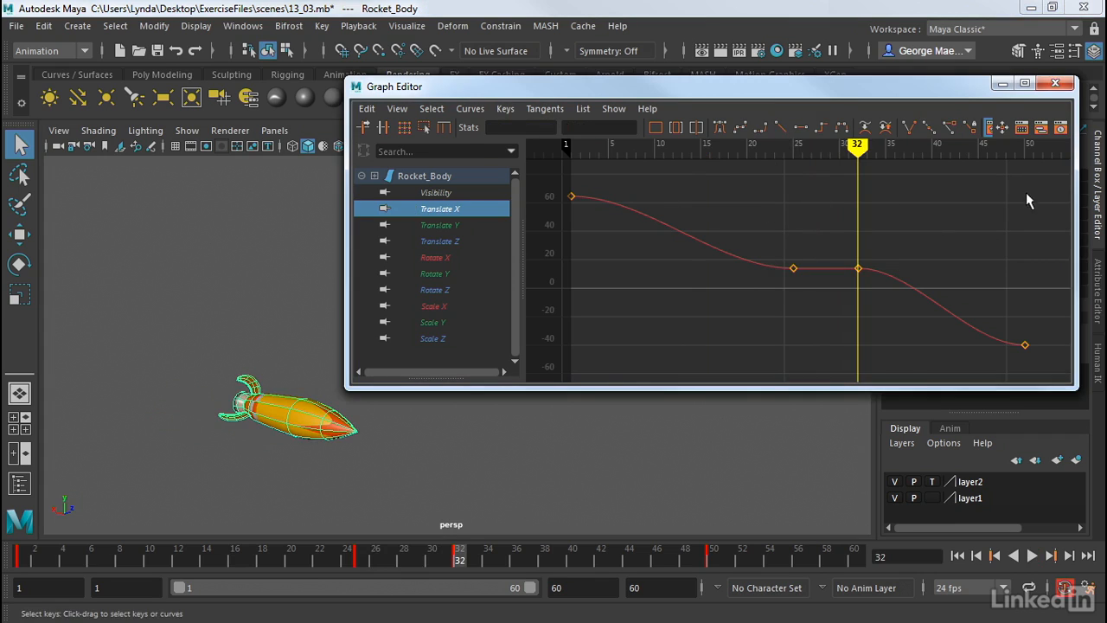
Select all keys of the Translate X curve and try linear tangents followed by flat tangents
drag(1053, 177, 521, 366)
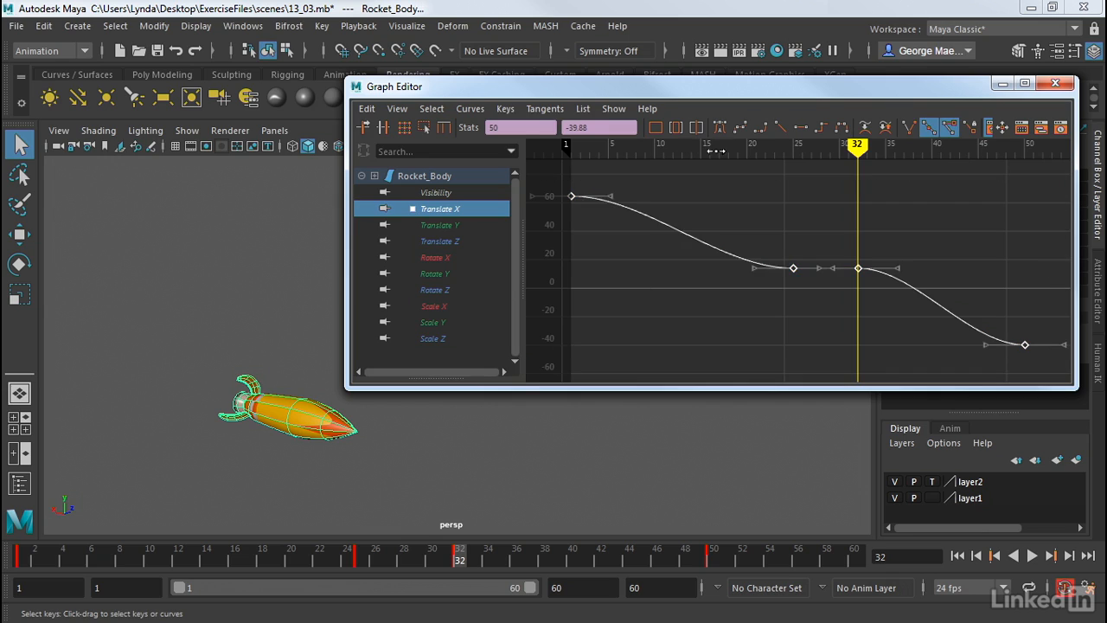
click(781, 127)
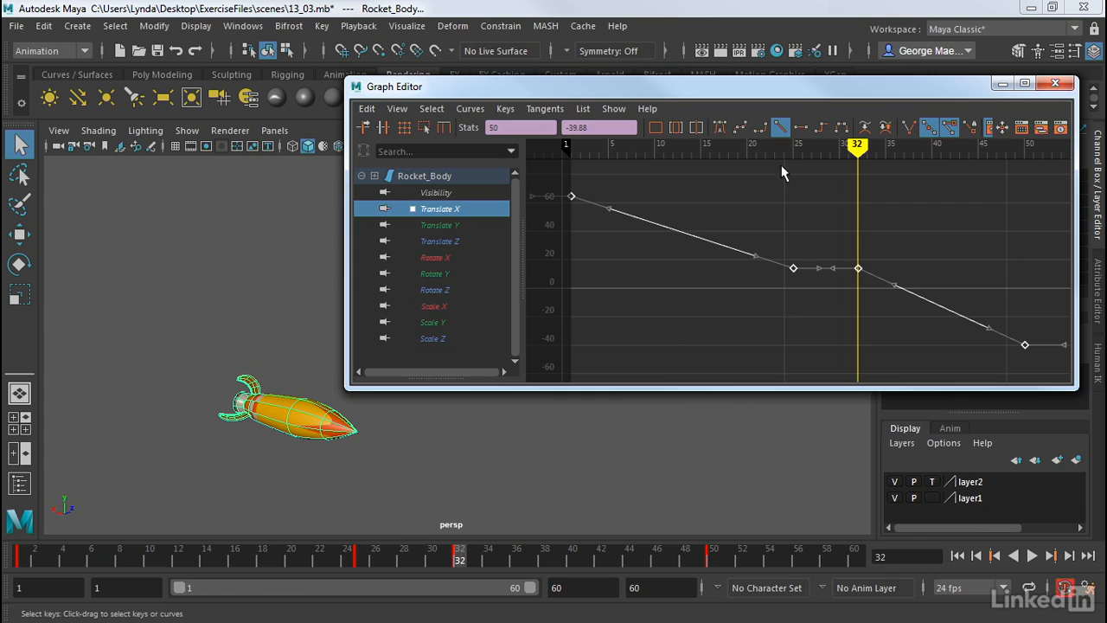
click(800, 128)
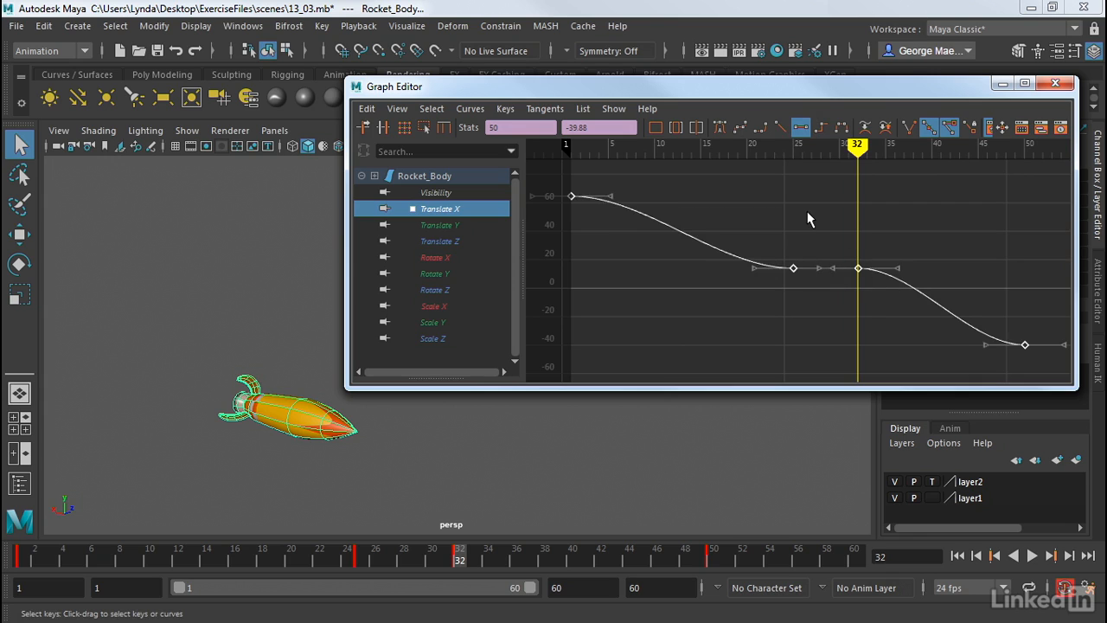
Switch all Translate X keys to stepped tangents, play the animation, and return to frame 1
click(819, 128)
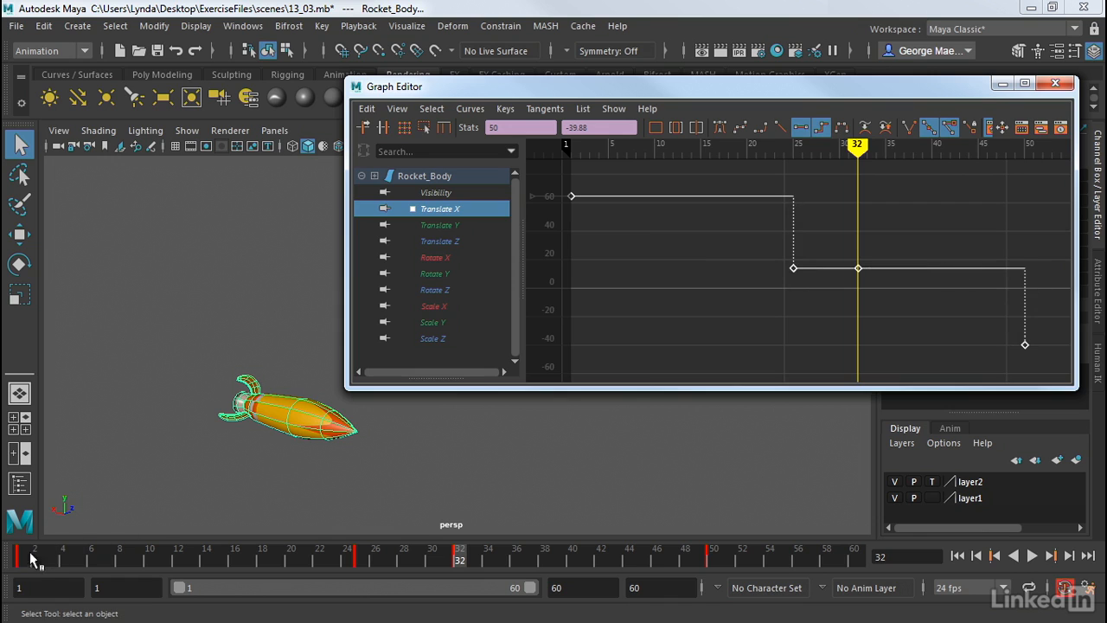
key(alt+v)
drag(236, 564, 4, 556)
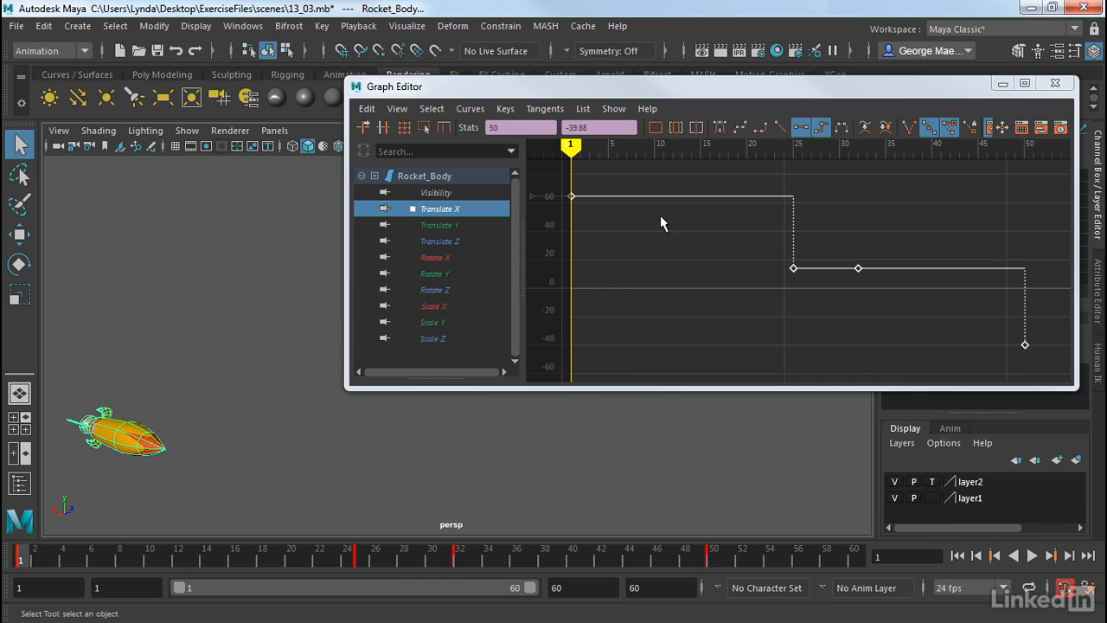
Set clamped tangents on all Translate X keys, play back the animation, and deselect the rocket
click(758, 128)
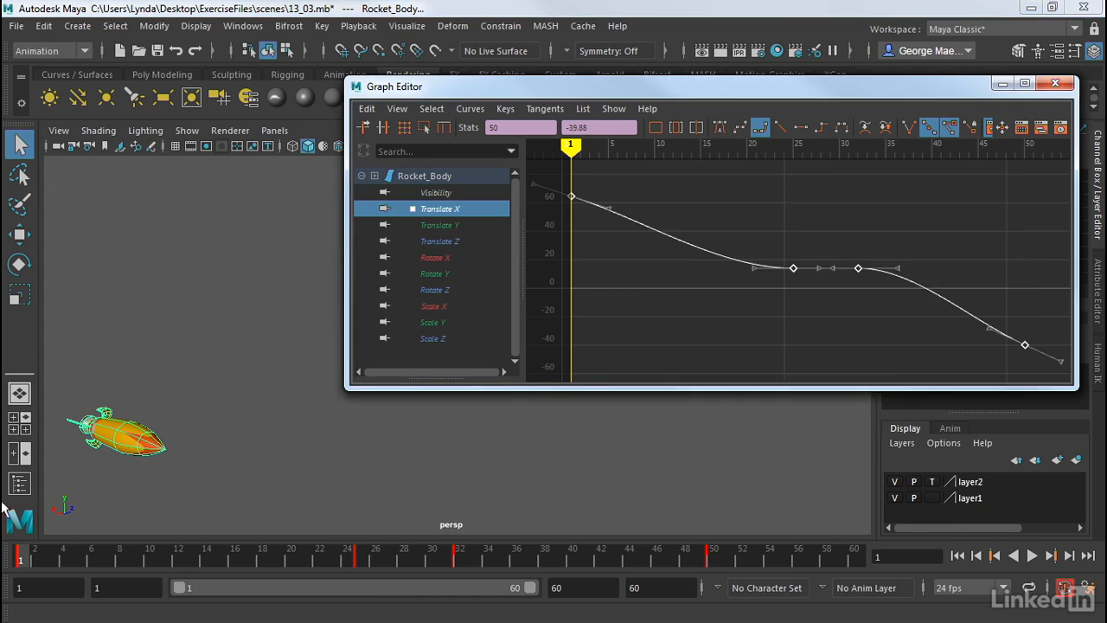
key(alt+v)
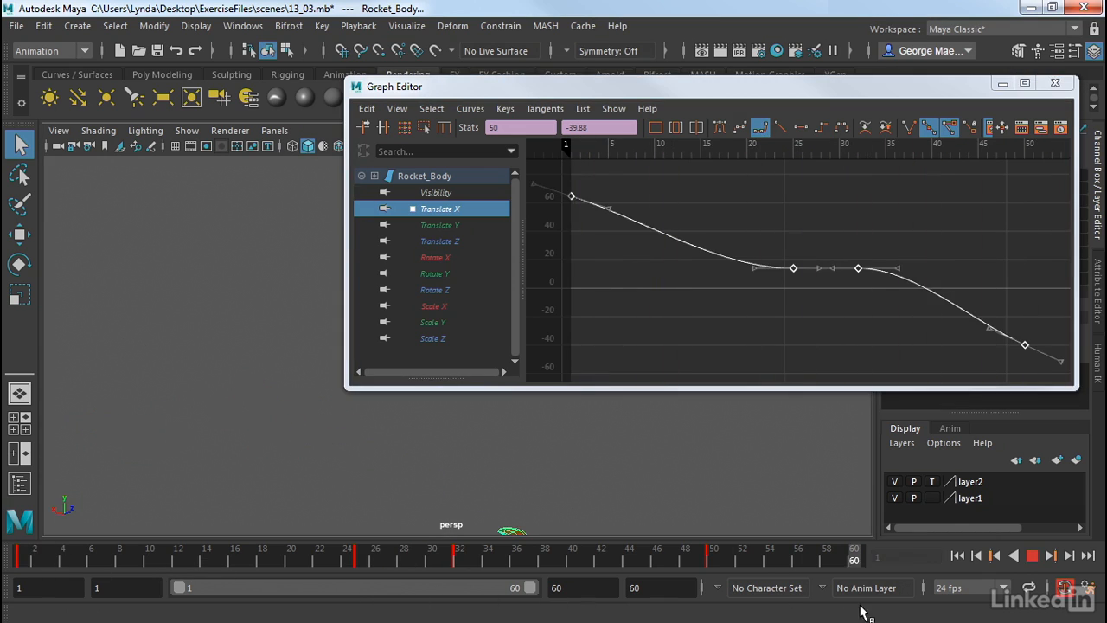
key(Escape)
click(198, 306)
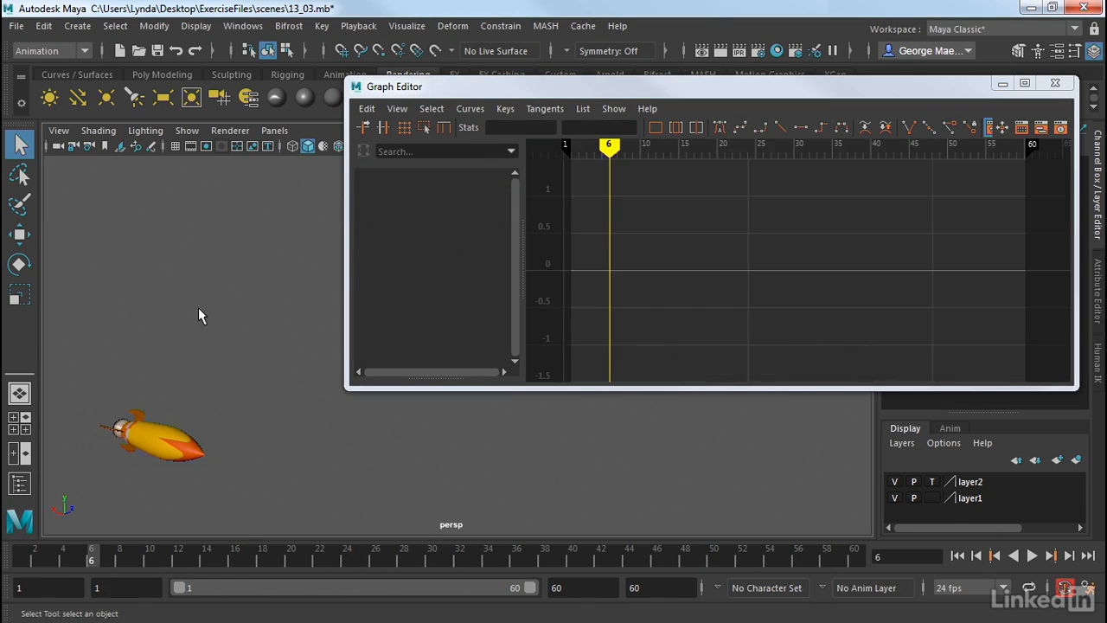